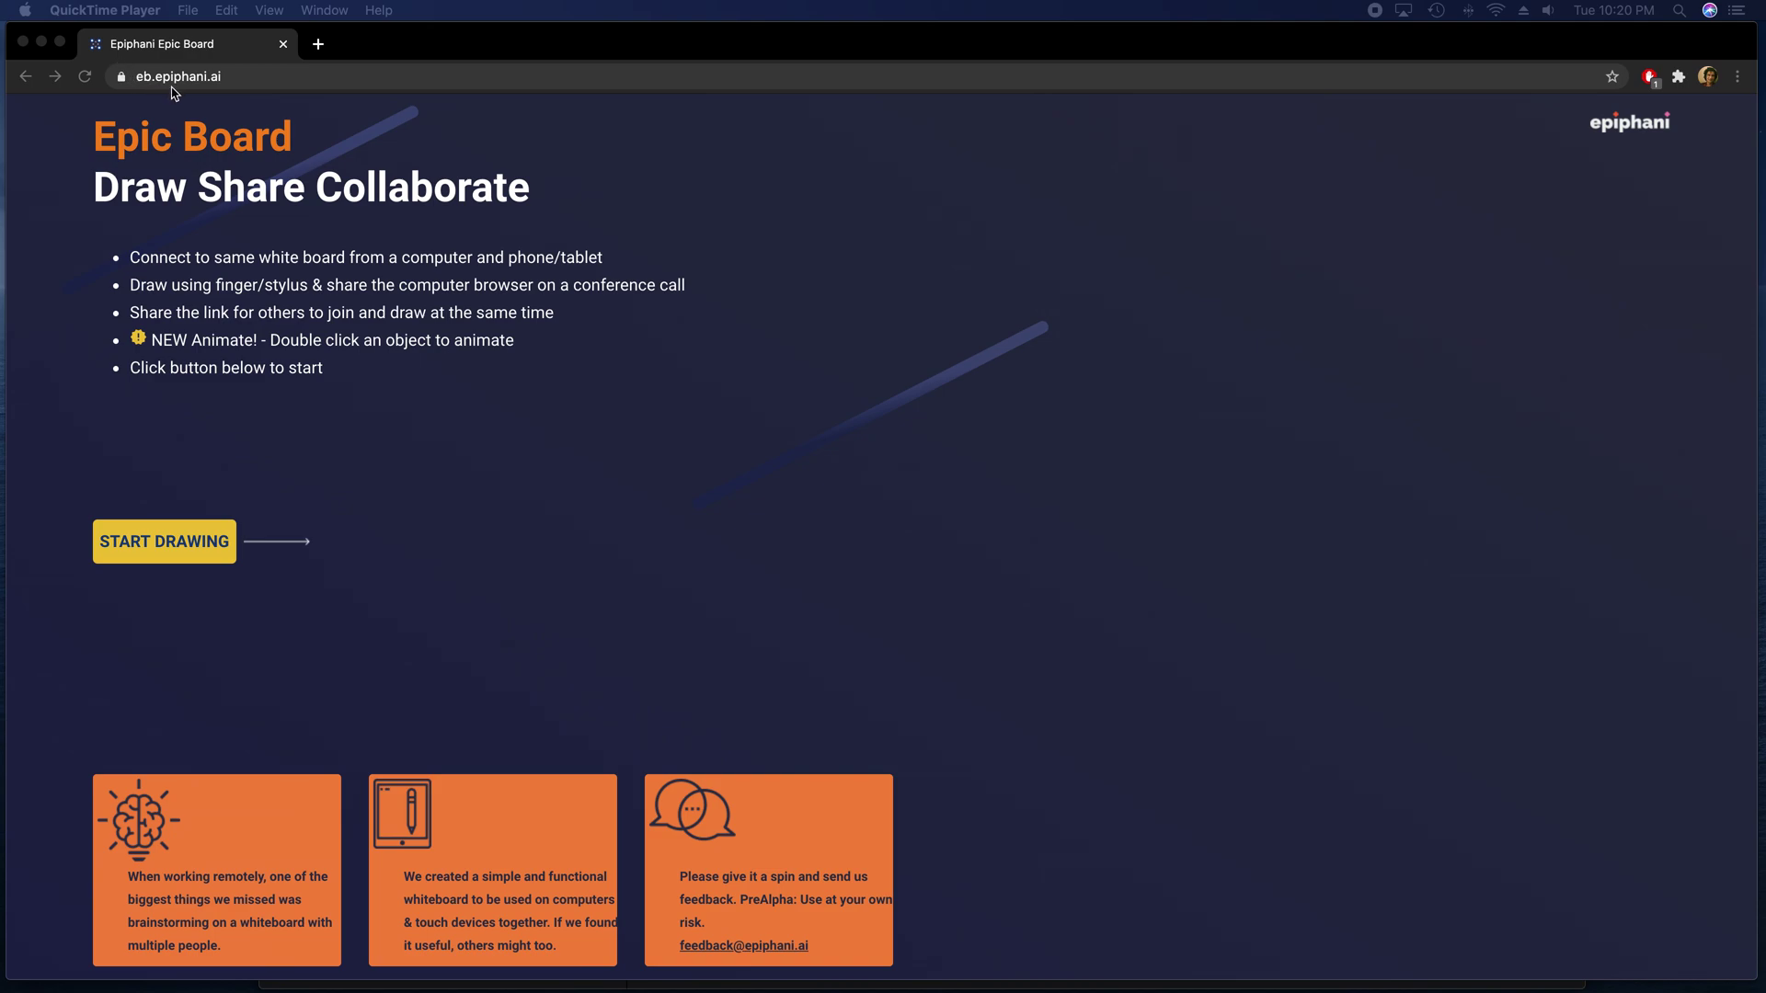
Create a new Epic Board whiteboard and open a Mail invitation to join it
left_click(196, 550)
left_click(198, 546)
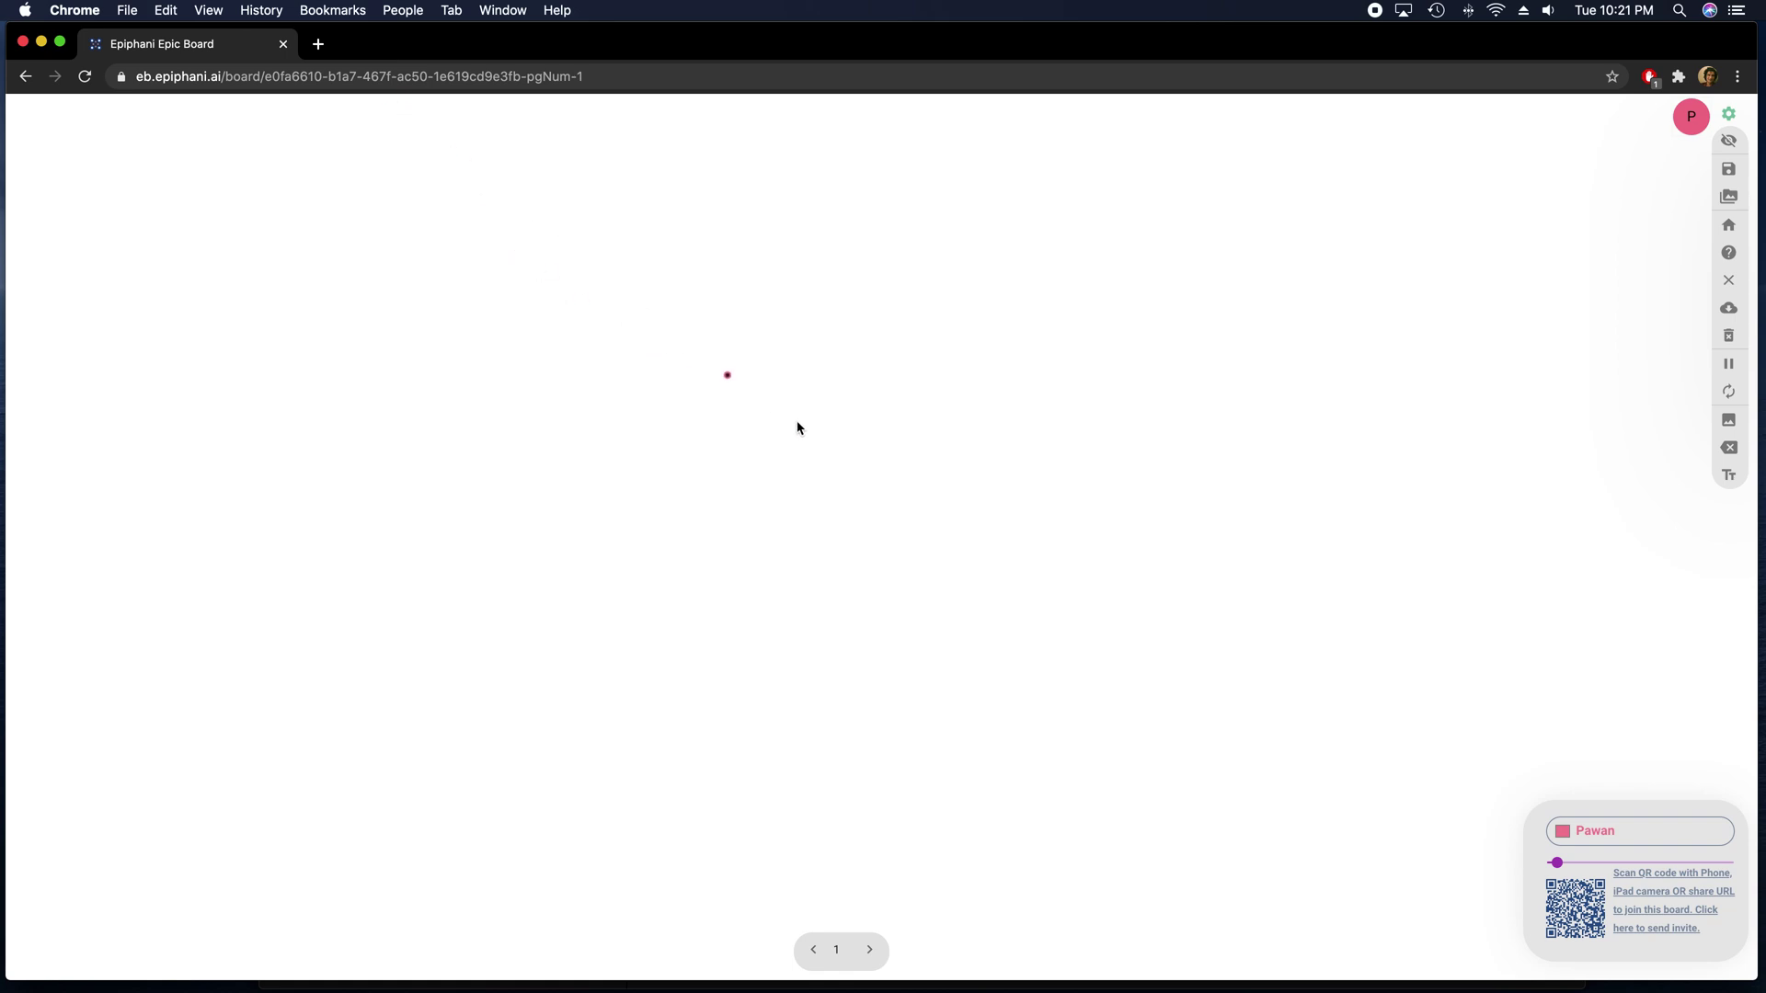
left_click(1644, 891)
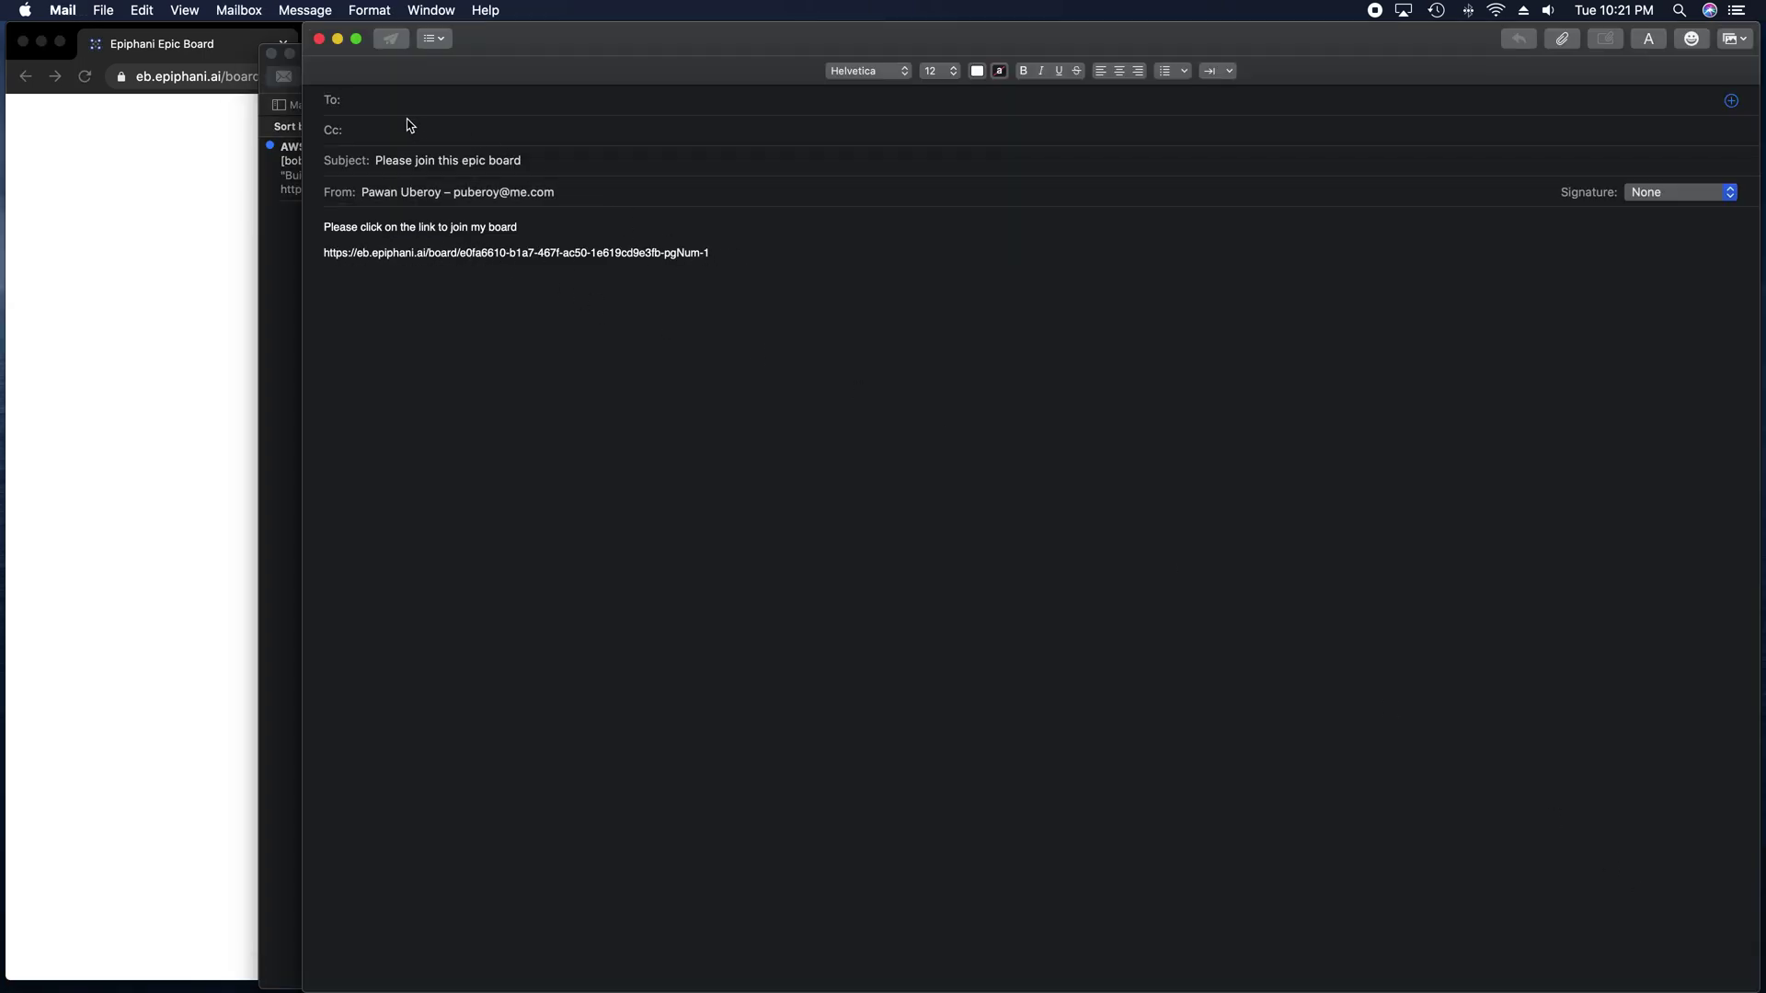
Address the invitation to the suggested contact, send it, and go back to the whiteboard
type("puber")
key("Return")
left_click(350, 130)
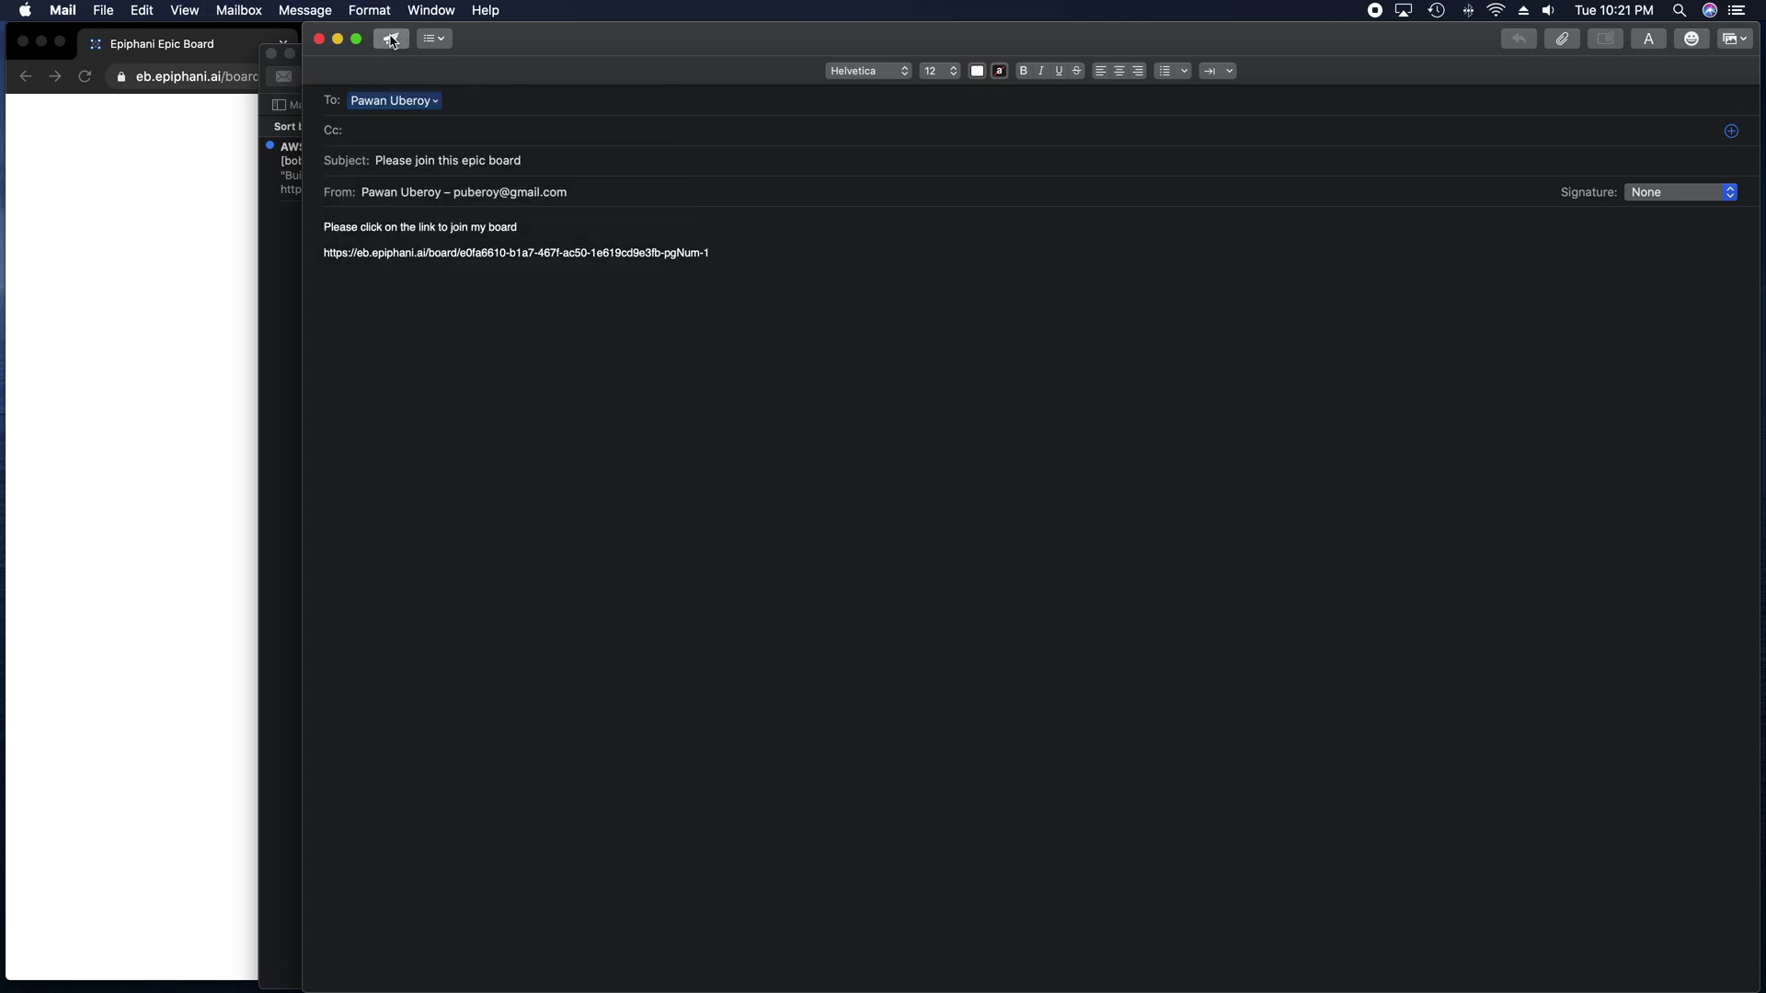
left_click(338, 38)
left_click(166, 217)
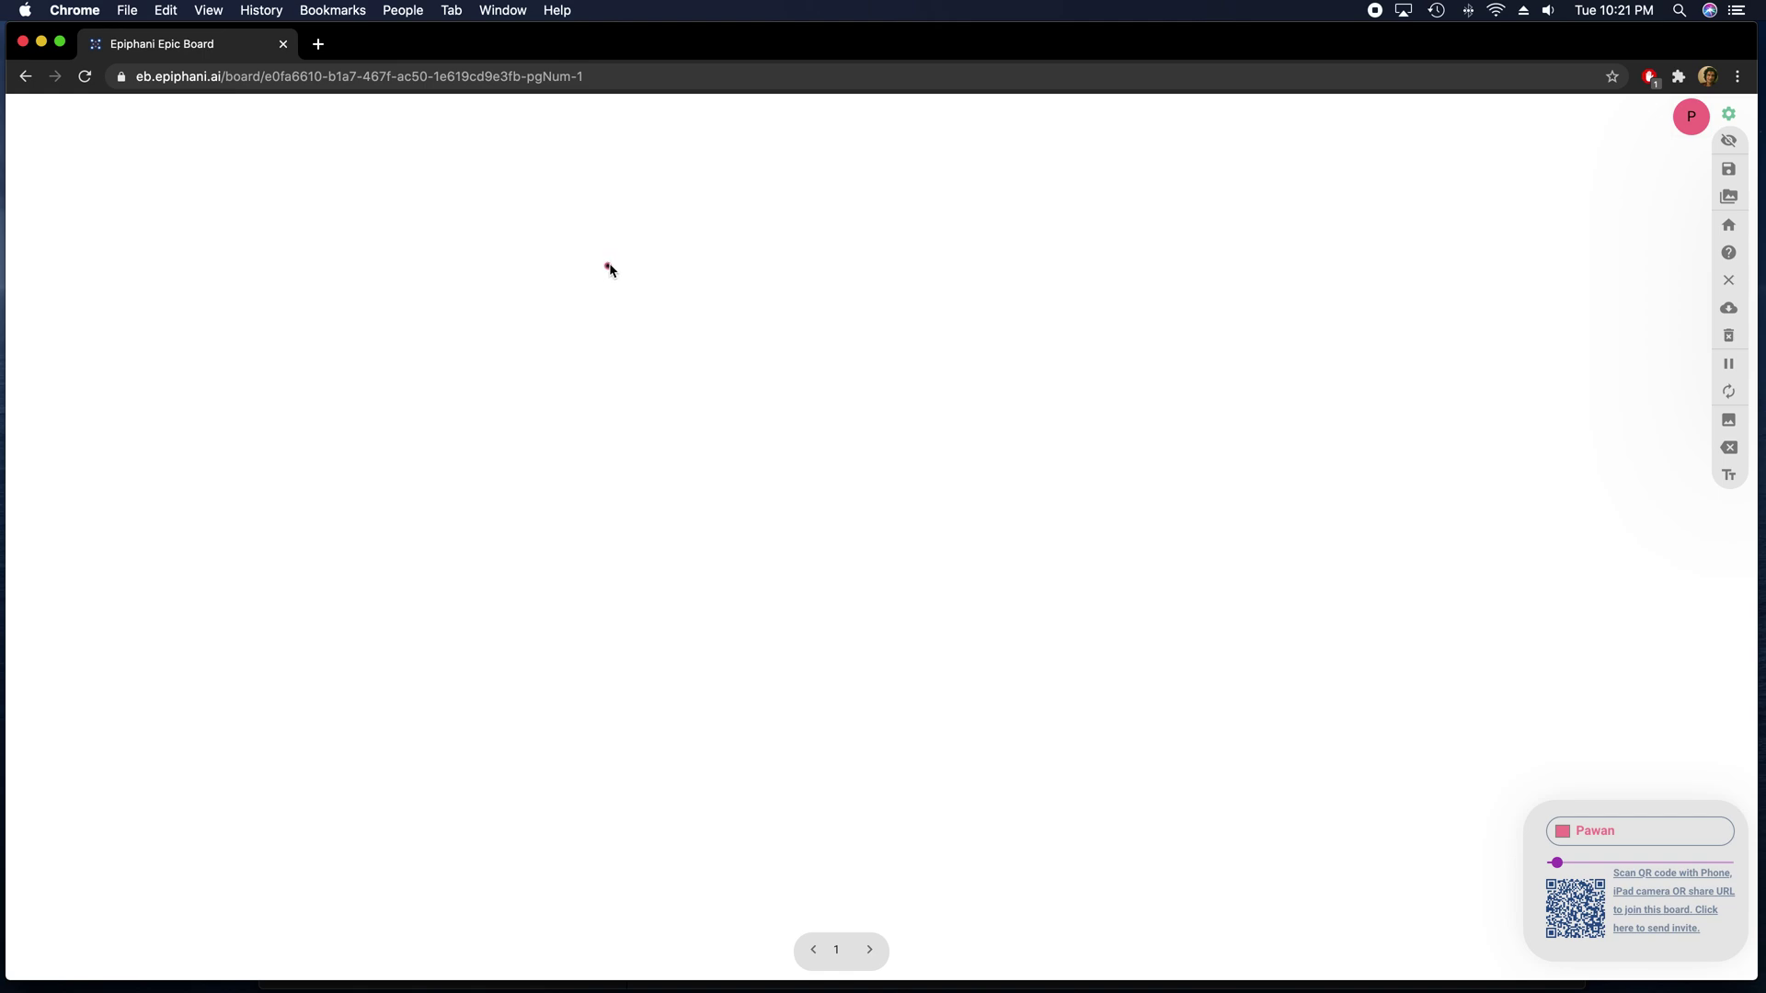
Sketch a pink boxy shape near the top with the caption 'This is new' below it
mouse_move(611, 264)
left_mouse_down()
mouse_move(525, 264)
mouse_move(525, 305)
mouse_move(585, 326)
mouse_move(619, 299)
mouse_move(610, 207)
mouse_move(516, 197)
mouse_move(526, 265)
mouse_move(614, 267)
mouse_move(638, 319)
mouse_move(618, 330)
left_mouse_up()
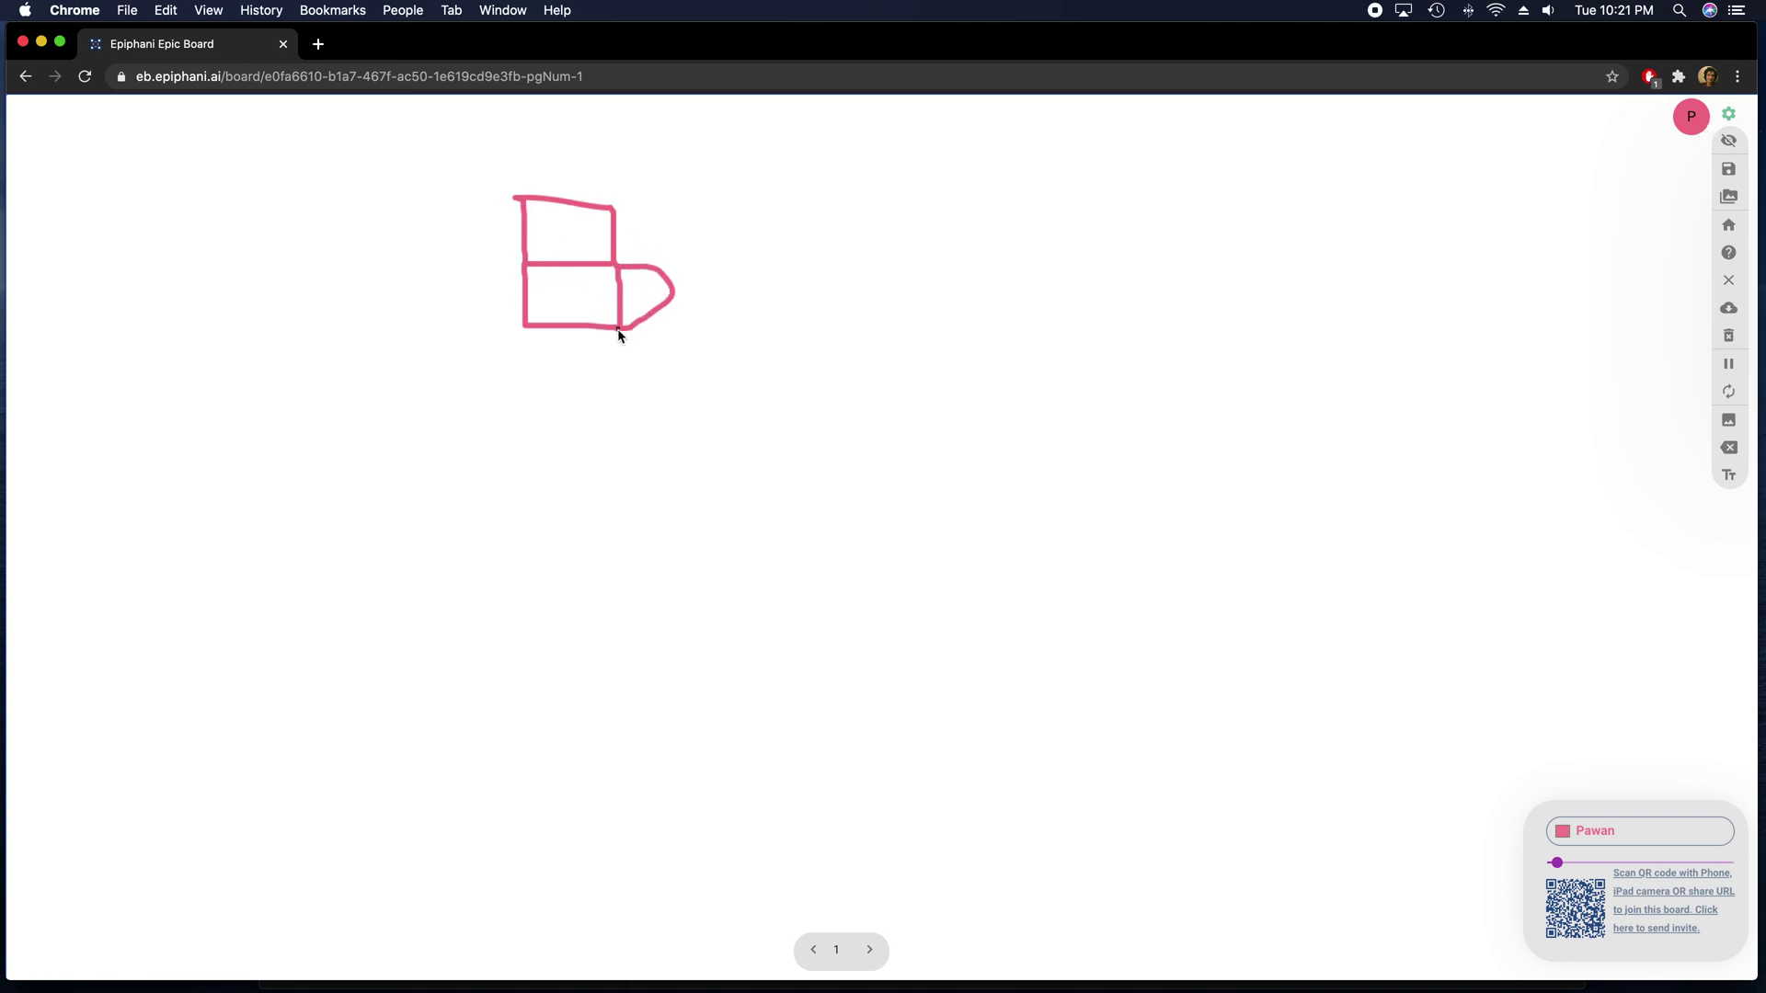
double_click(561, 385)
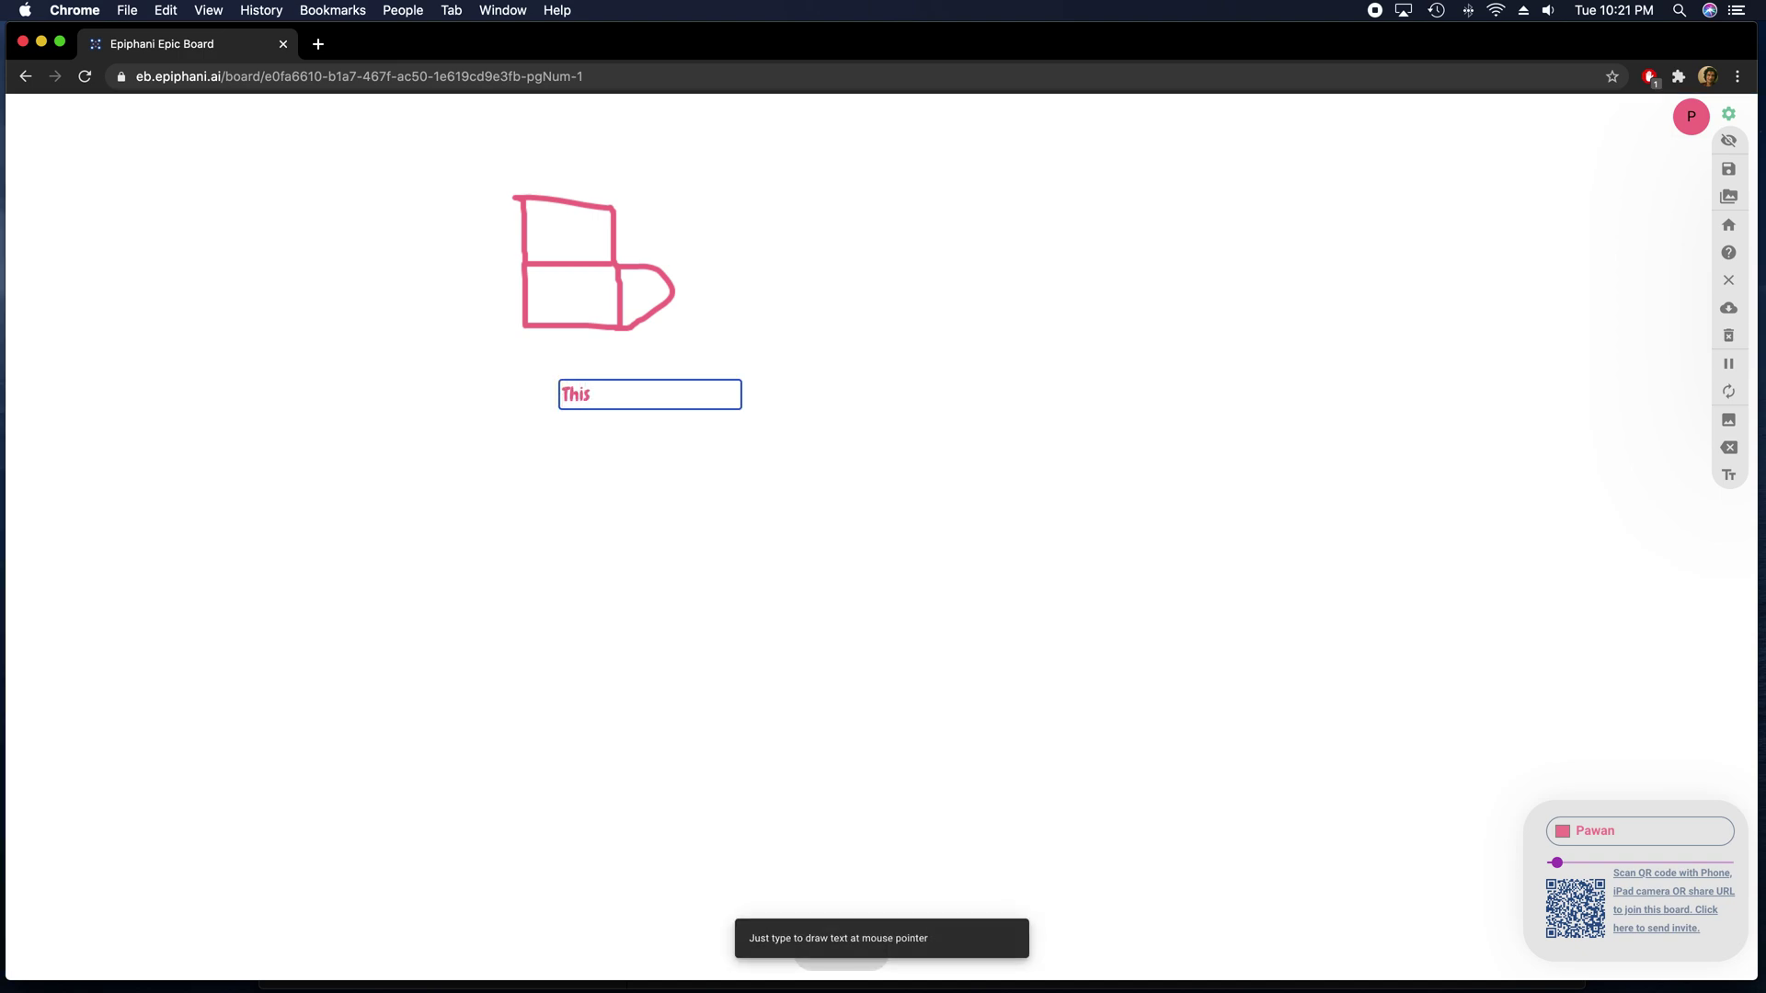
type("This is new")
left_click(681, 333)
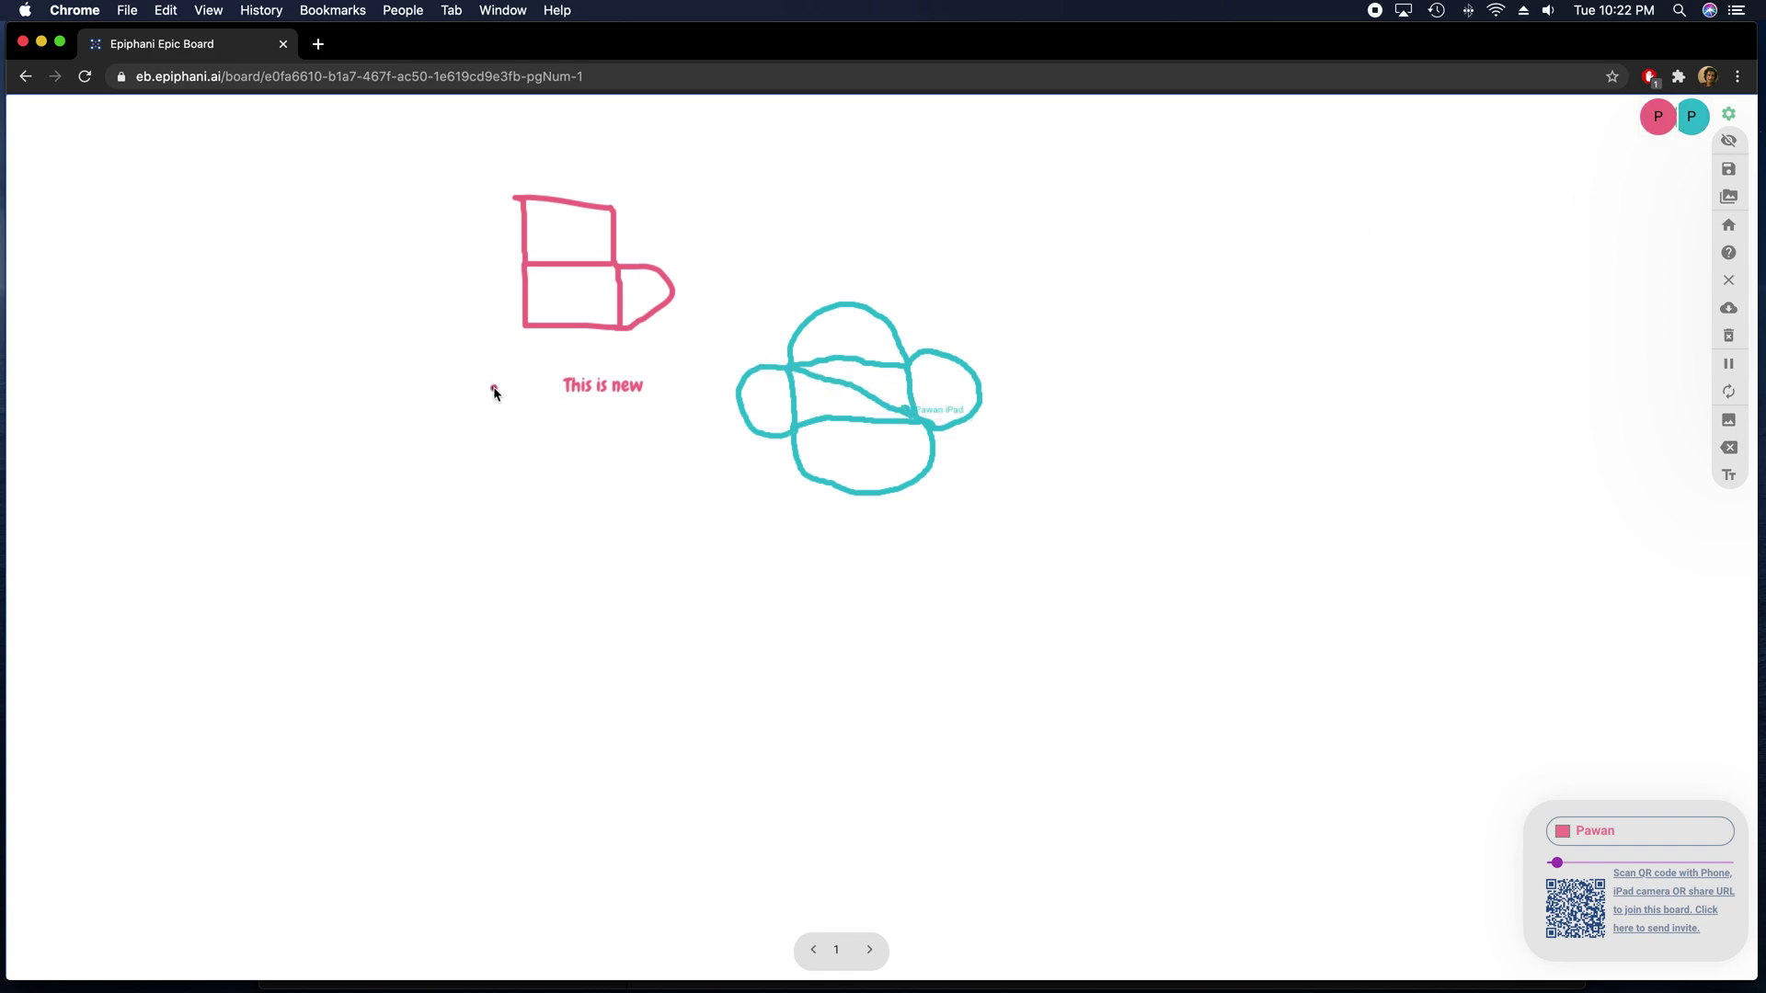
Thicken the brush, draw a pink square at left, and caption it 'This is bigger font'
left_click(1566, 865)
left_click_drag(1566, 867, 1589, 863)
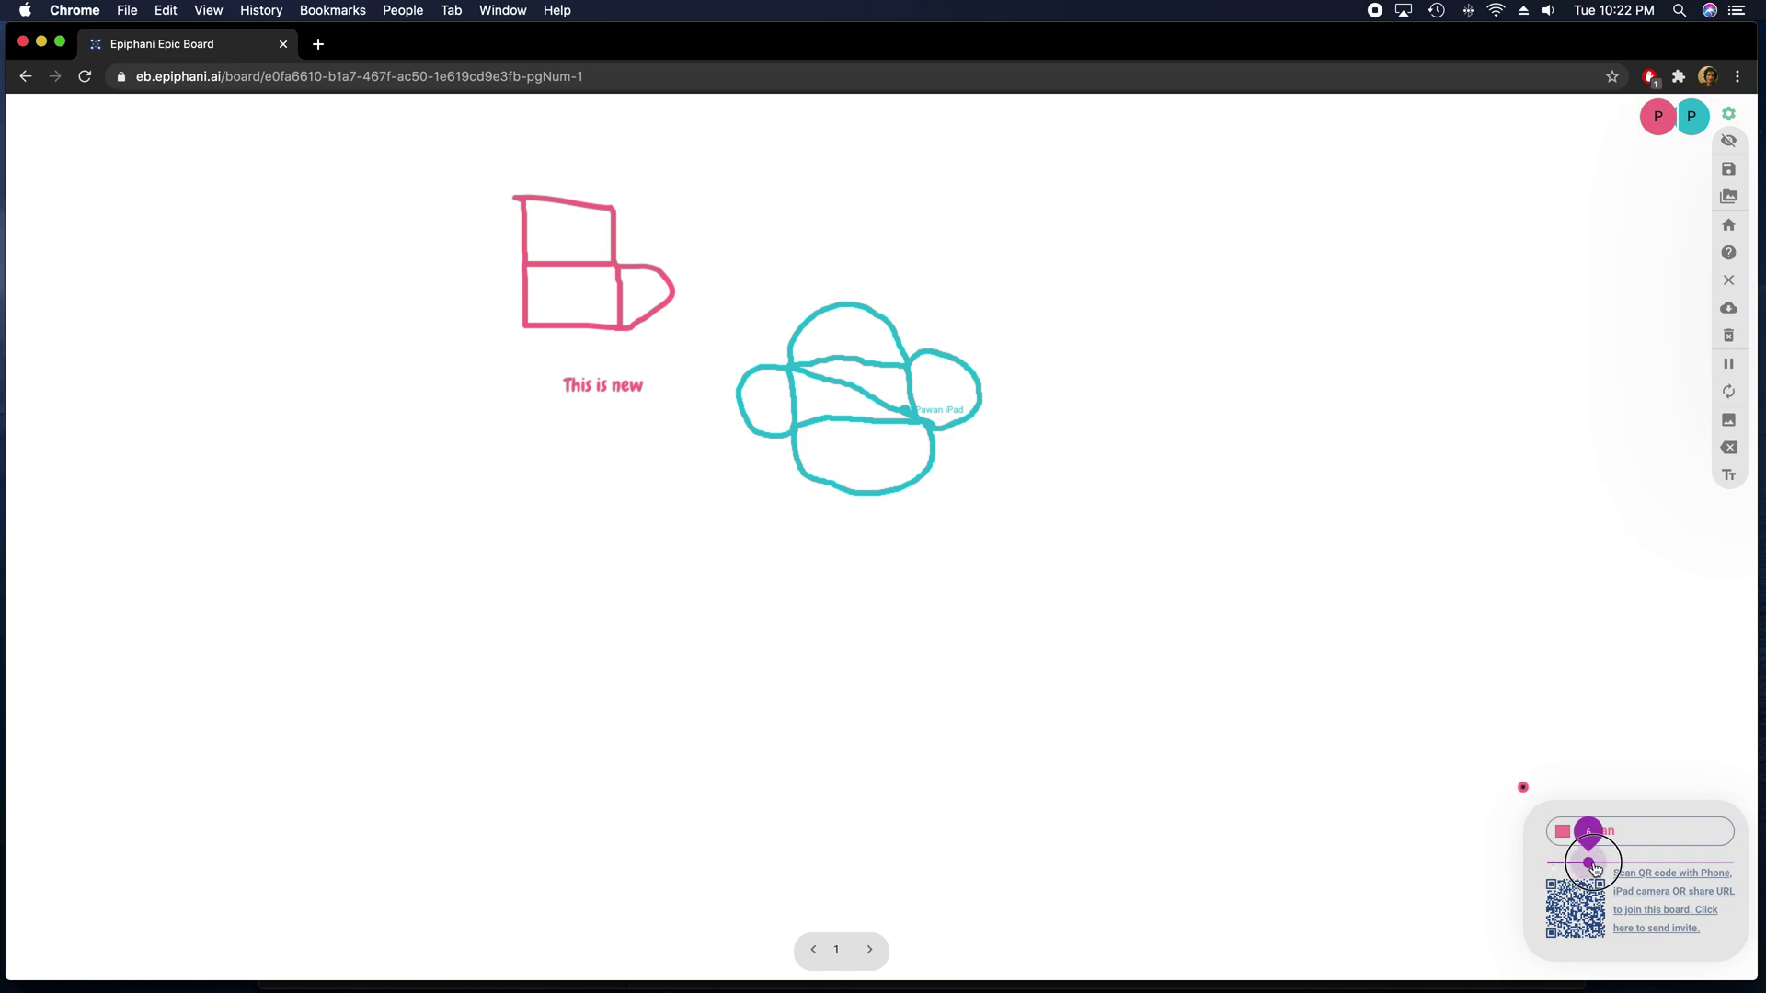
mouse_move(306, 398)
left_mouse_down()
mouse_move(418, 390)
mouse_move(450, 508)
mouse_move(299, 509)
mouse_move(306, 408)
left_mouse_up()
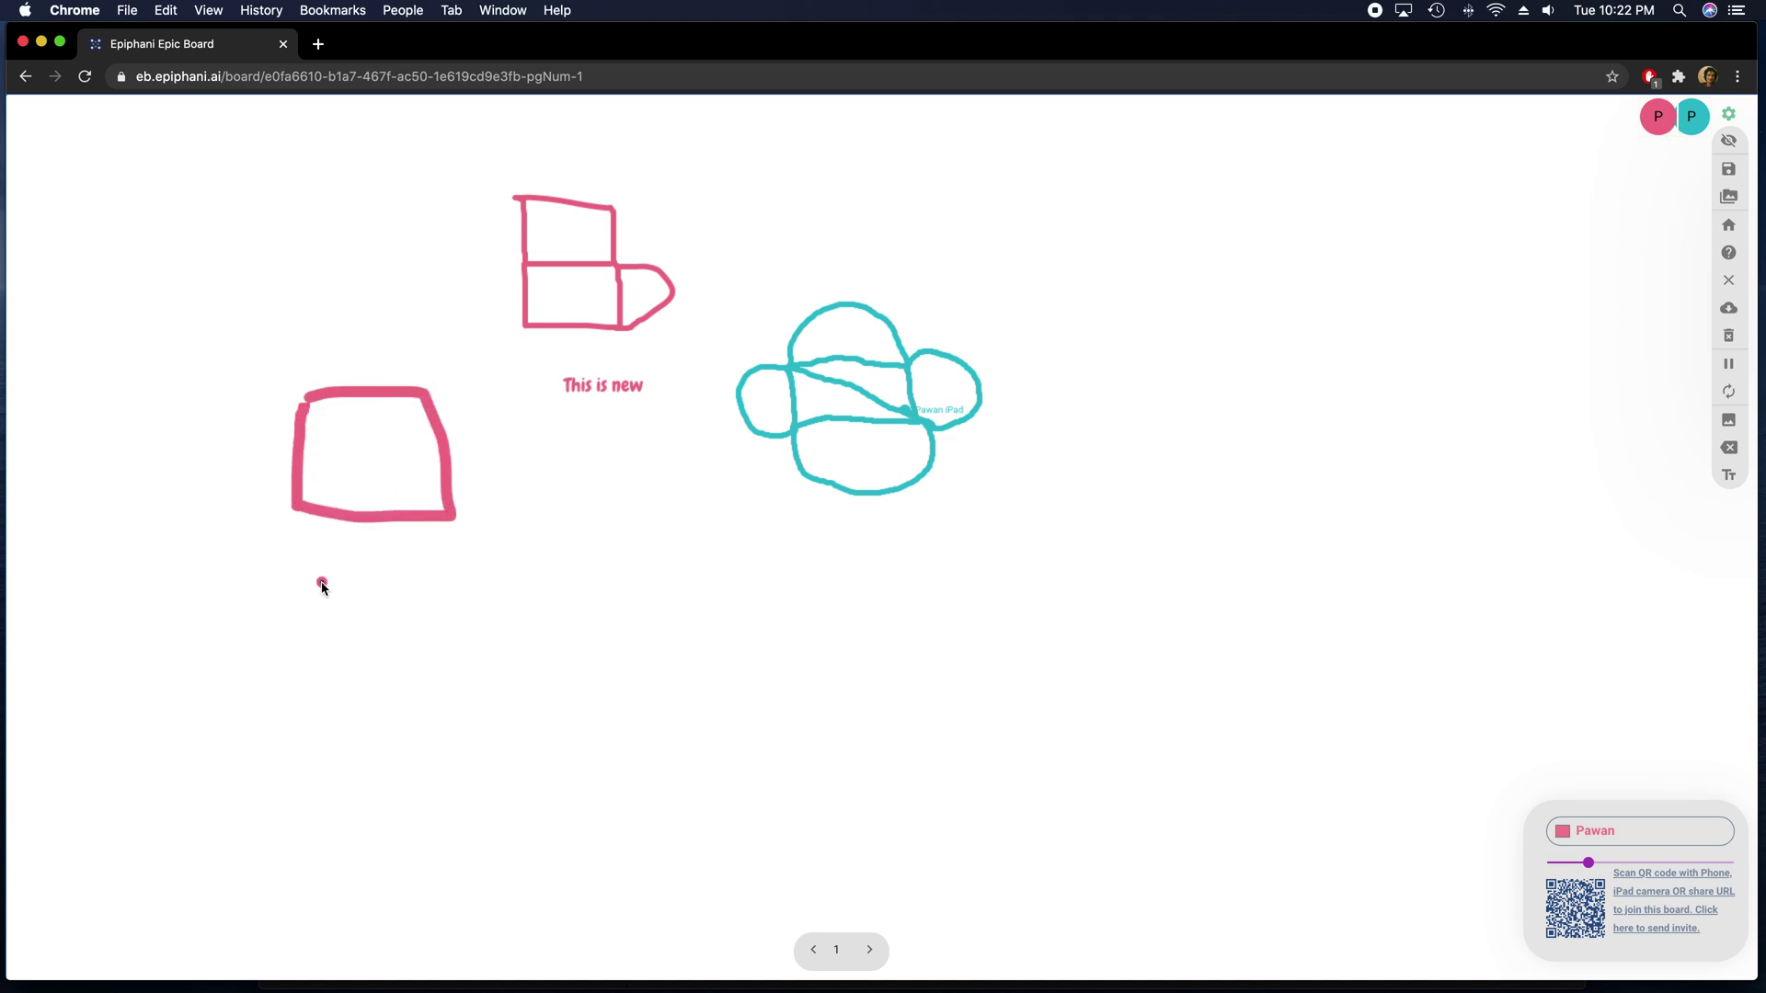
left_click(296, 583)
type("Thi")
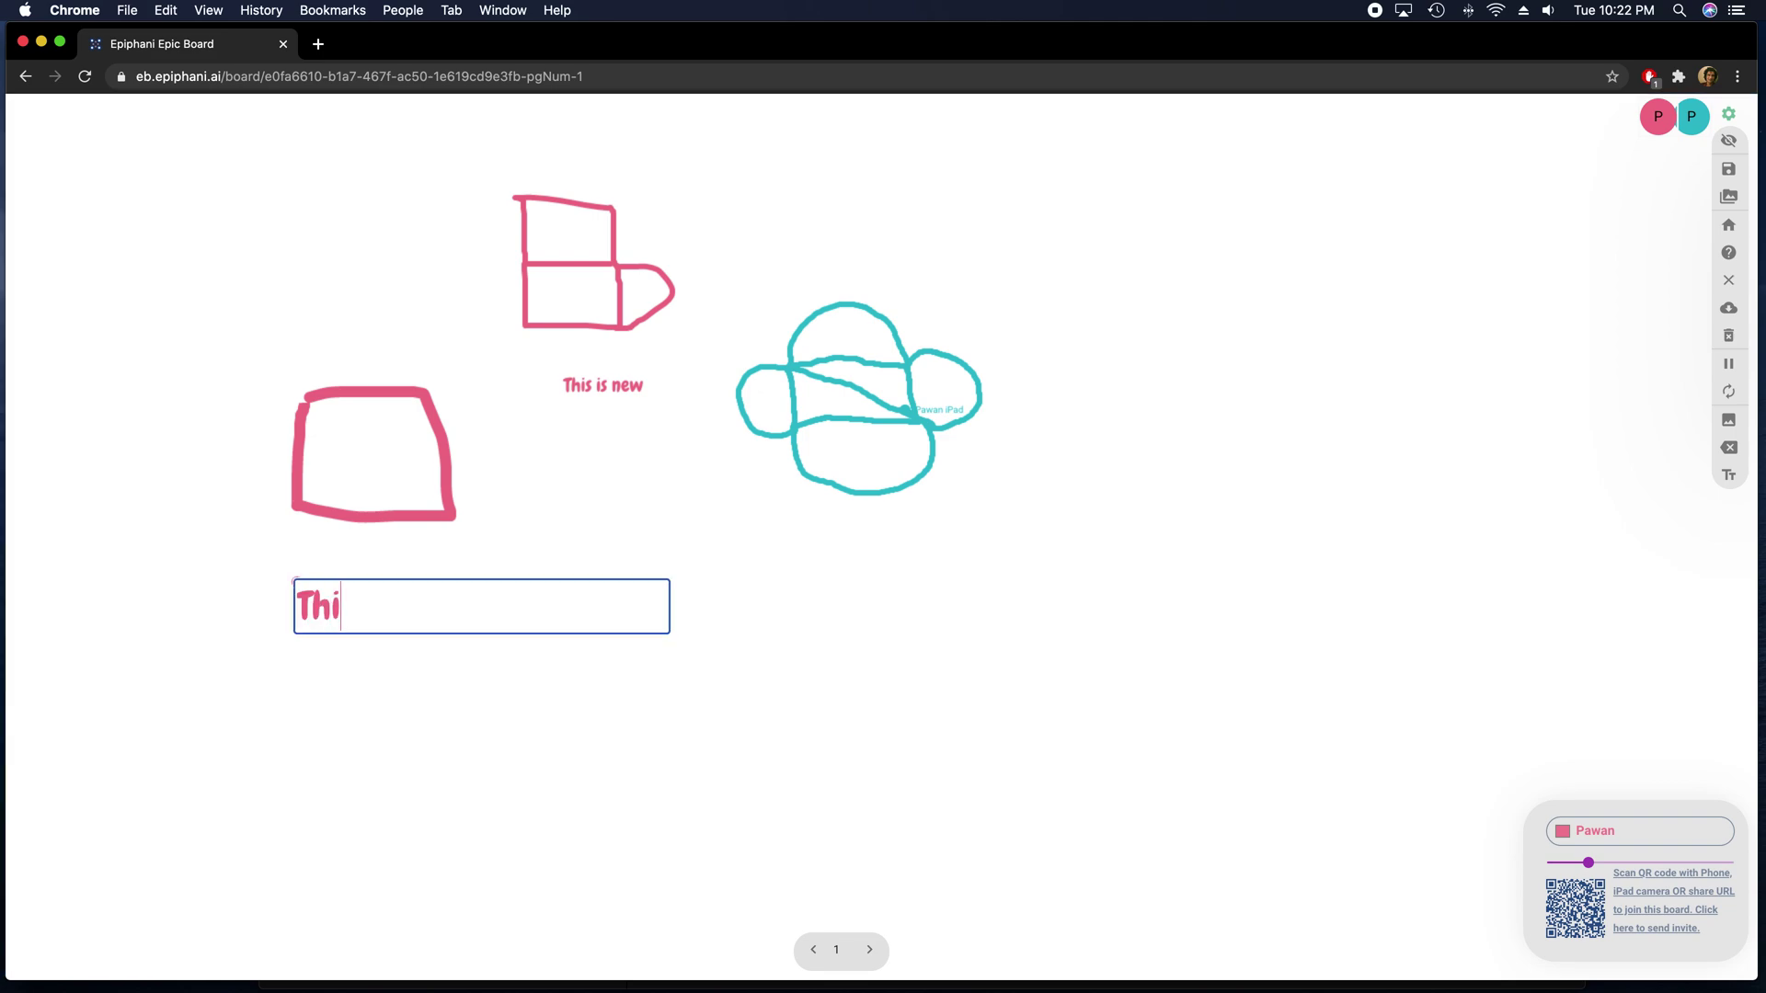
type("s is bigger font")
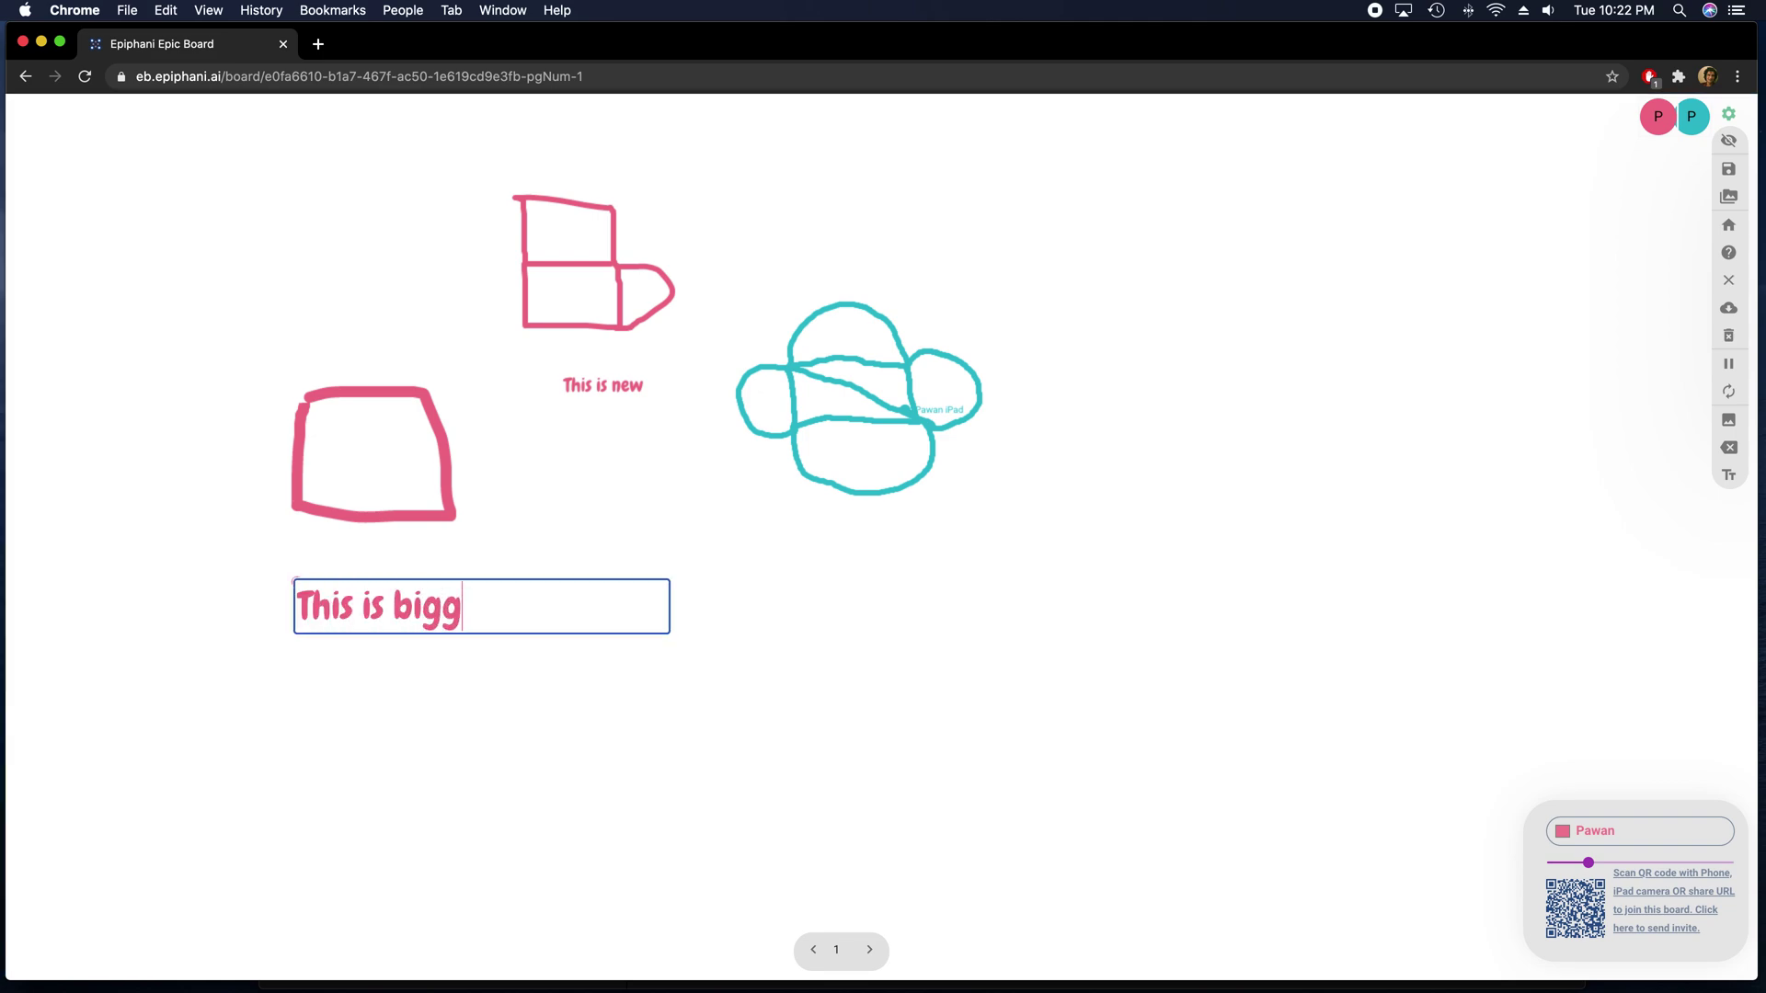
left_click(363, 562)
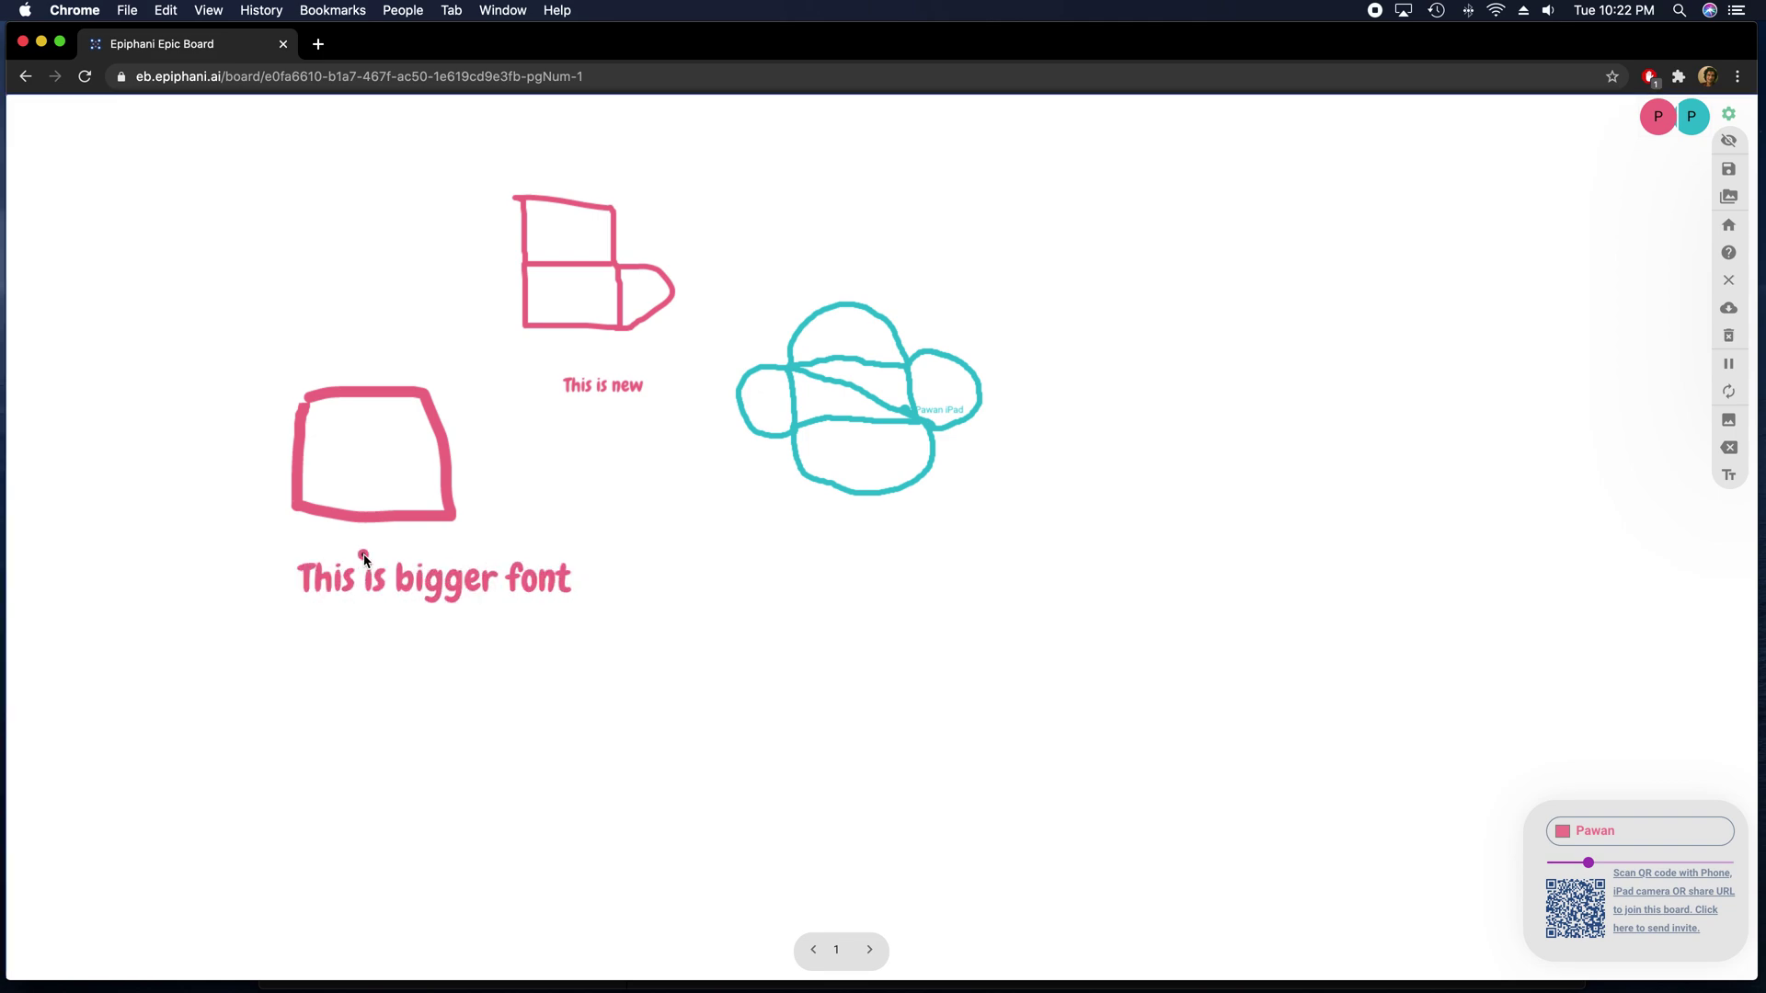
Erase the 'This is new' caption, then return to the Draw tool
left_click(1732, 450)
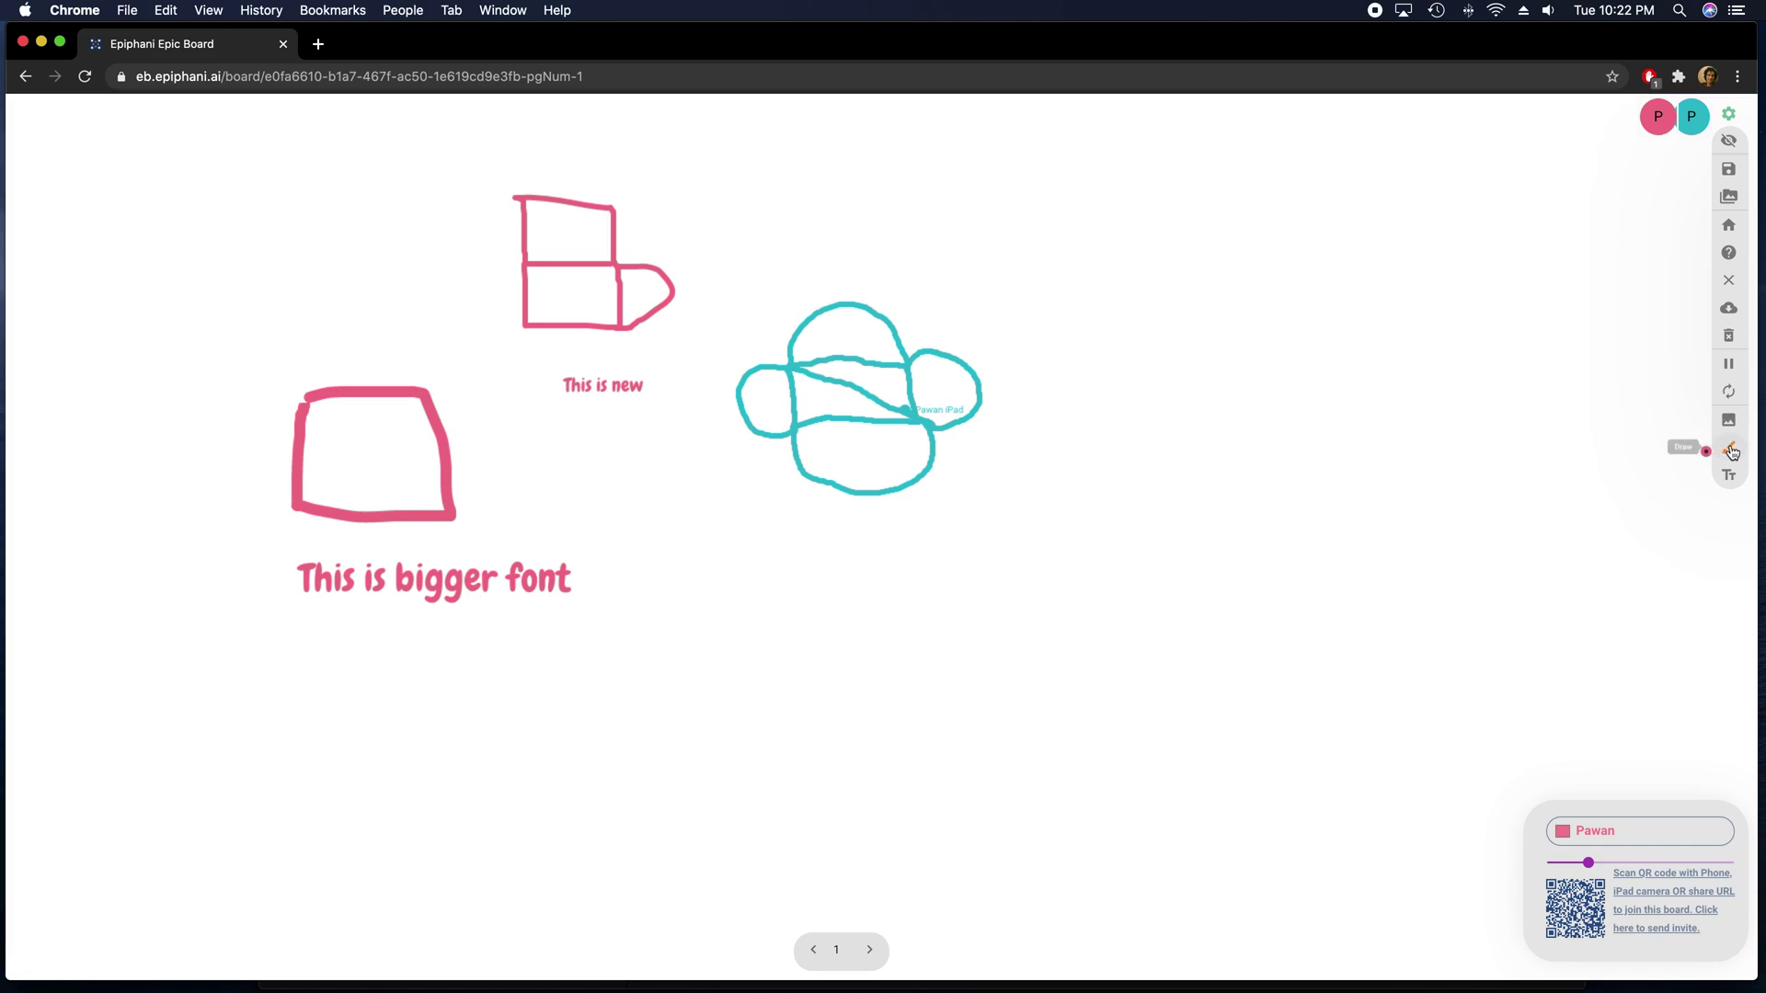
mouse_move(680, 369)
left_mouse_down()
mouse_move(552, 383)
mouse_move(638, 387)
mouse_move(605, 384)
mouse_move(624, 386)
left_mouse_up()
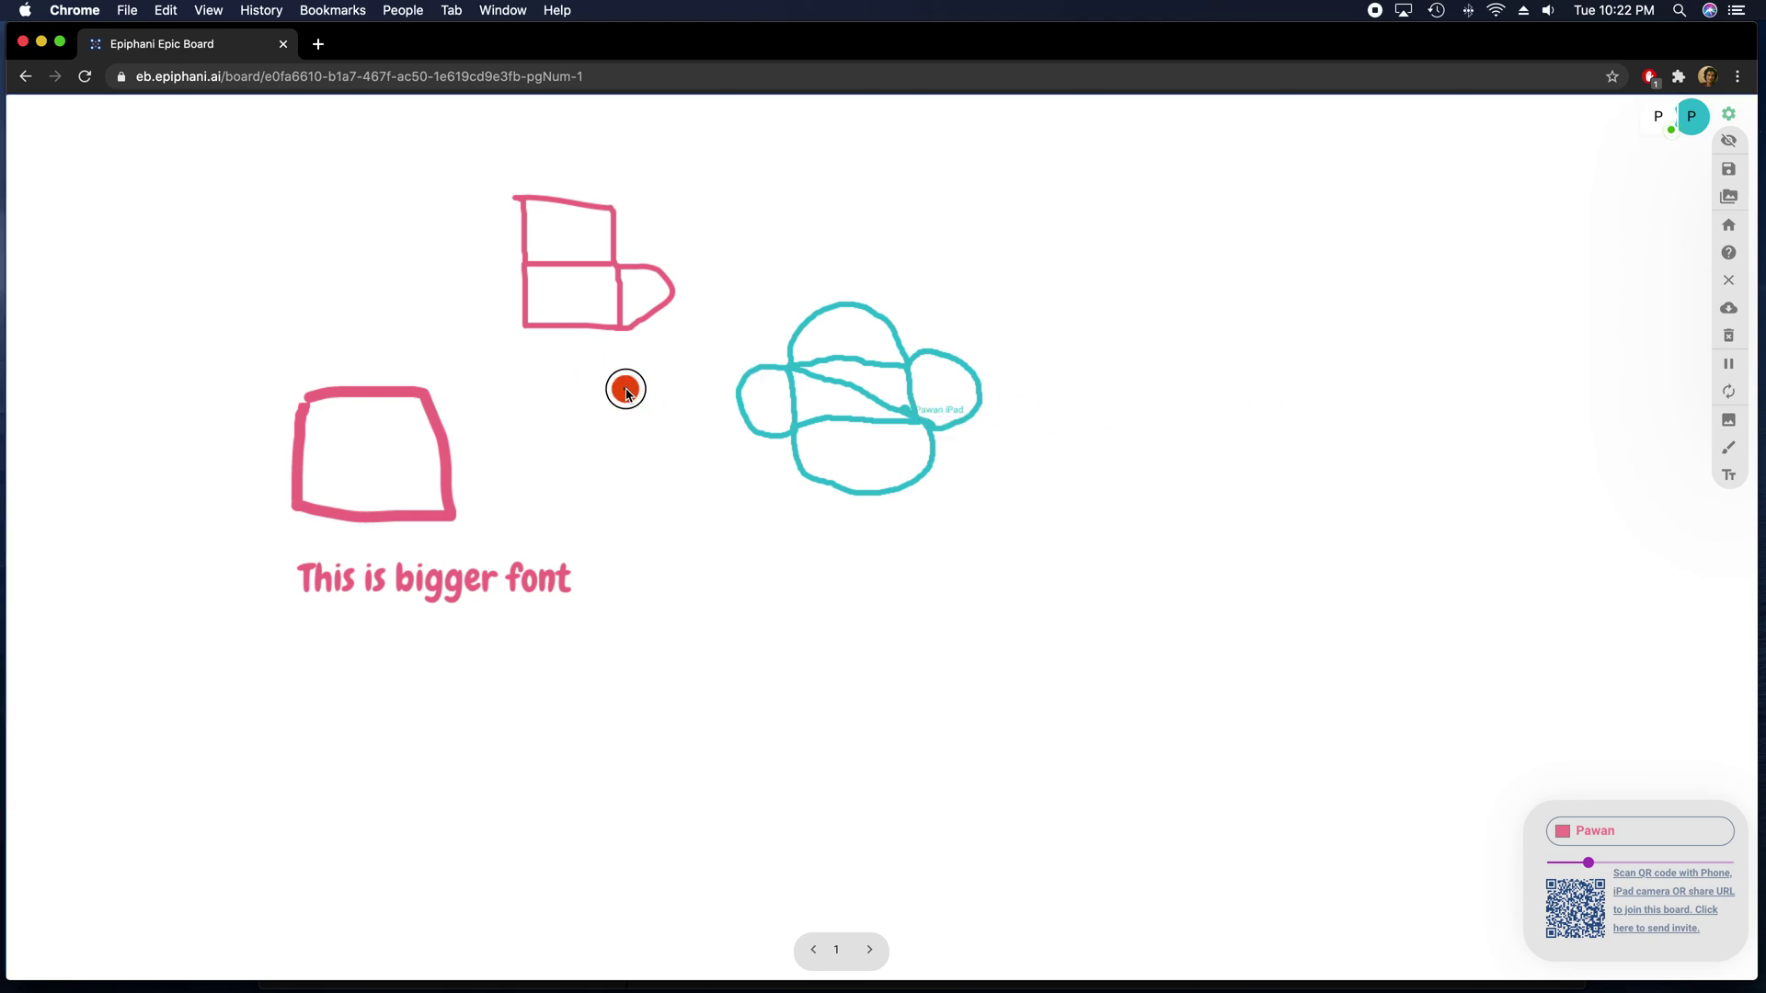
left_click(1729, 449)
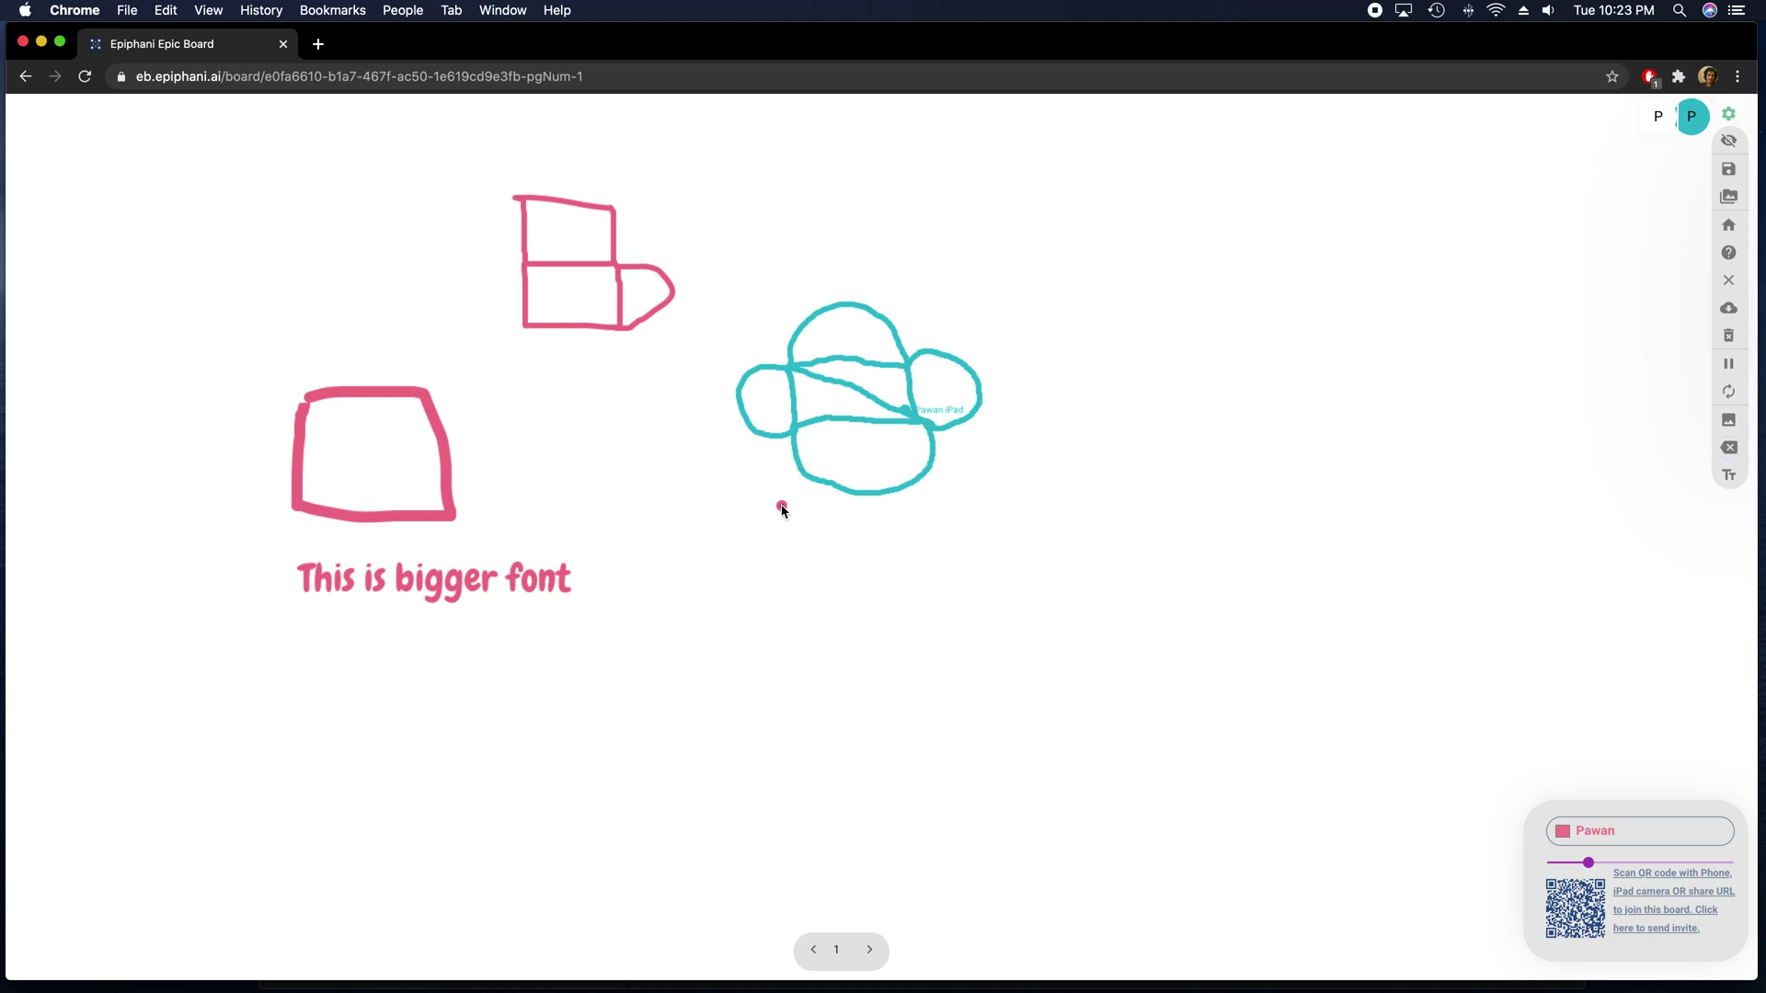
Draw a small pink square tilted about 45° beside the caption, and sketch a pink flower
mouse_move(622, 540)
left_mouse_down()
mouse_move(705, 540)
mouse_move(694, 595)
mouse_move(653, 595)
mouse_move(648, 540)
left_mouse_up()
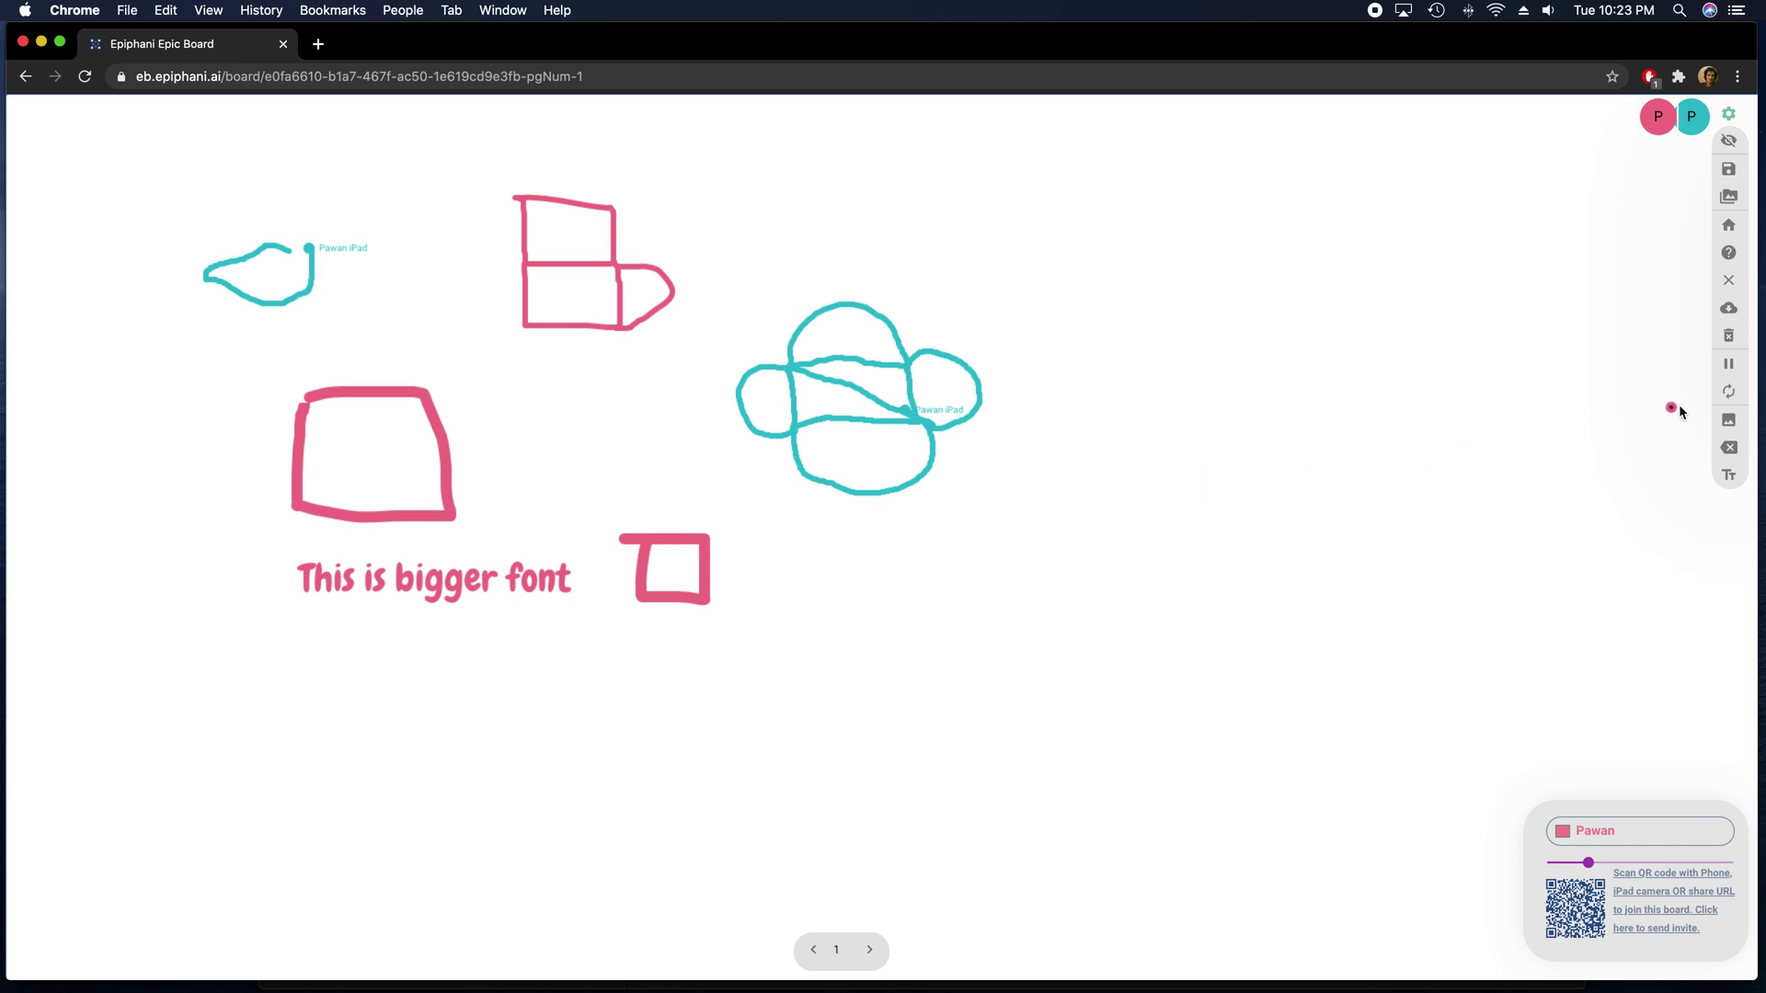
left_click(668, 545)
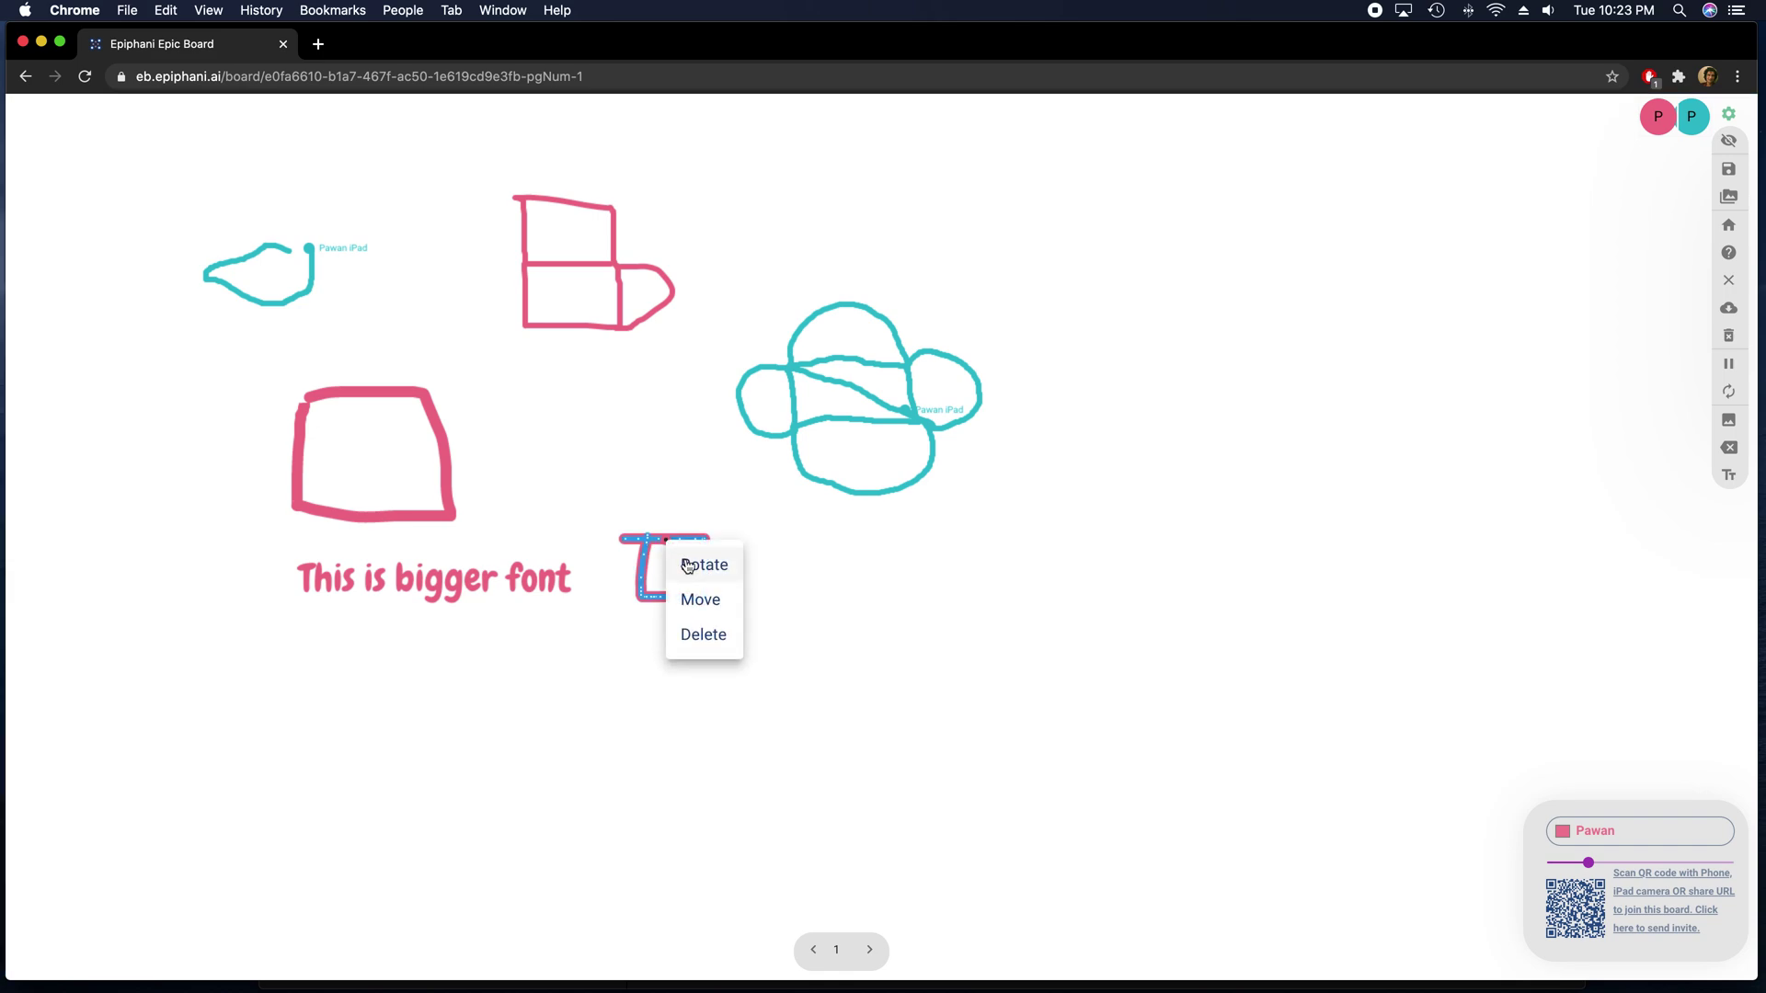
left_click(688, 565)
left_click_drag(688, 563, 654, 621)
mouse_move(940, 612)
left_mouse_down()
mouse_move(909, 639)
mouse_move(953, 619)
mouse_move(934, 615)
mouse_move(1012, 616)
mouse_move(988, 671)
mouse_move(957, 658)
mouse_move(957, 714)
mouse_move(914, 690)
mouse_move(915, 651)
mouse_move(851, 654)
mouse_move(859, 619)
mouse_move(914, 623)
mouse_move(908, 582)
mouse_move(953, 580)
mouse_move(957, 616)
left_mouse_up()
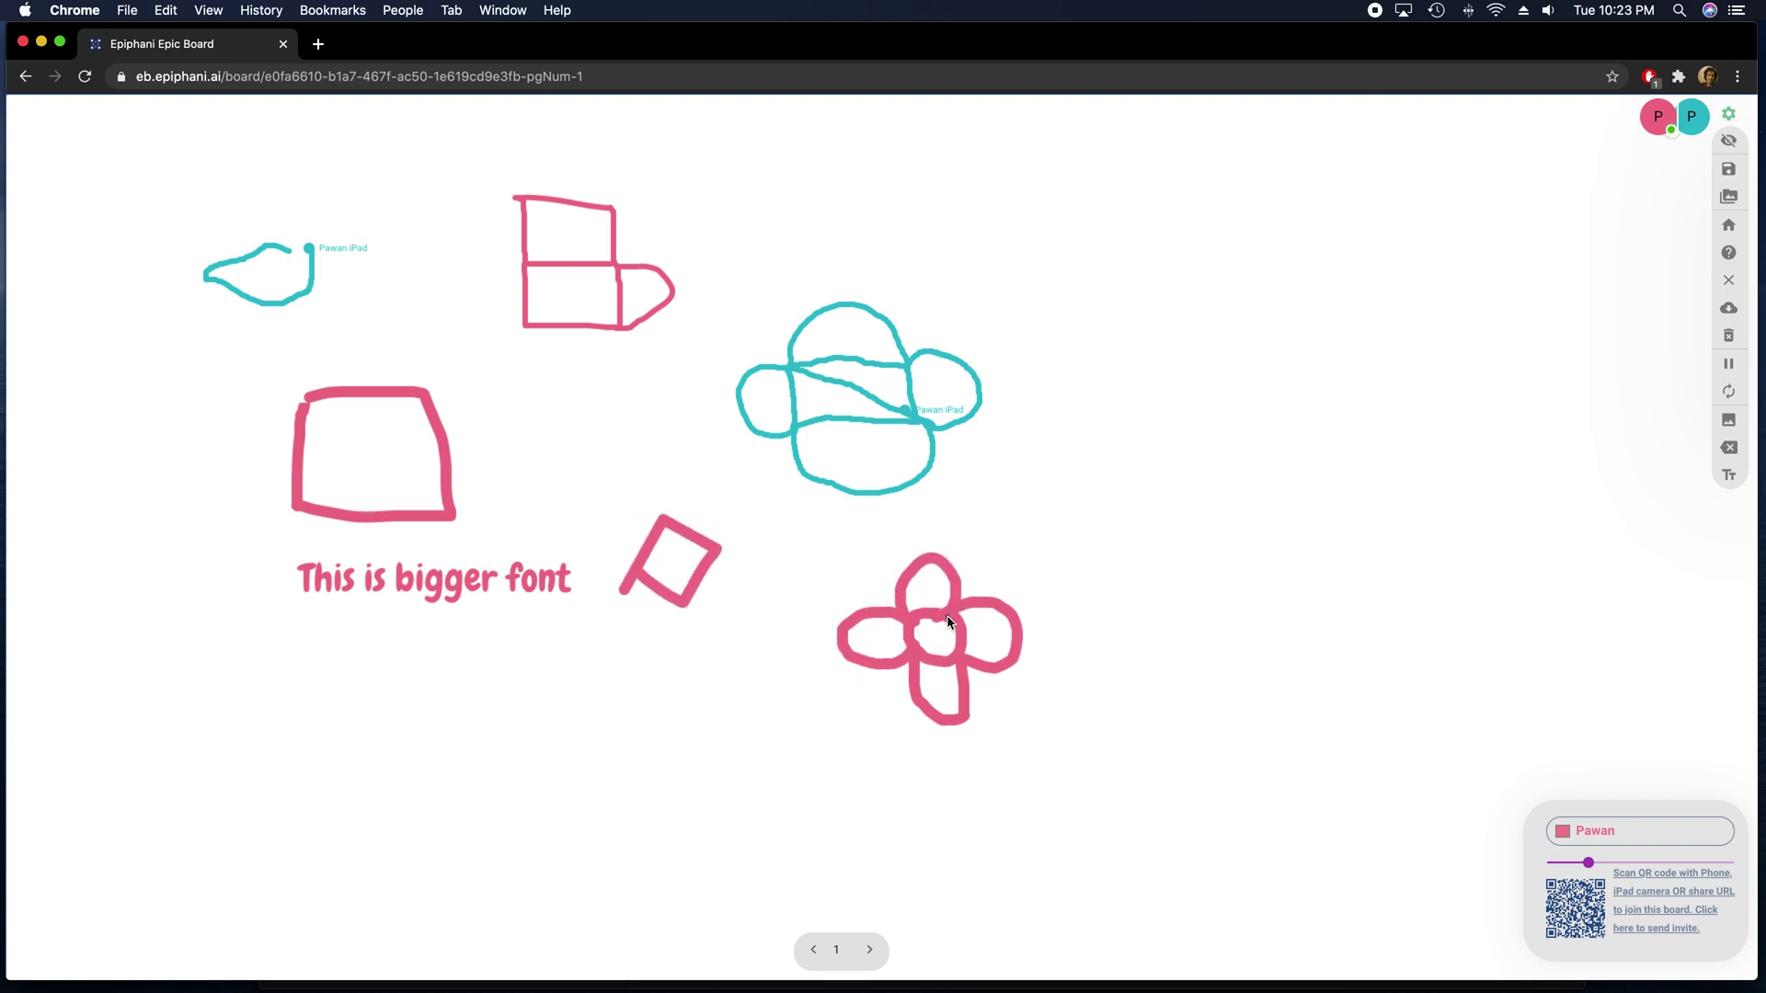
right_click(957, 616)
Make the pink flower spin and travel along a drawn path, then show the participants list
left_click(979, 632)
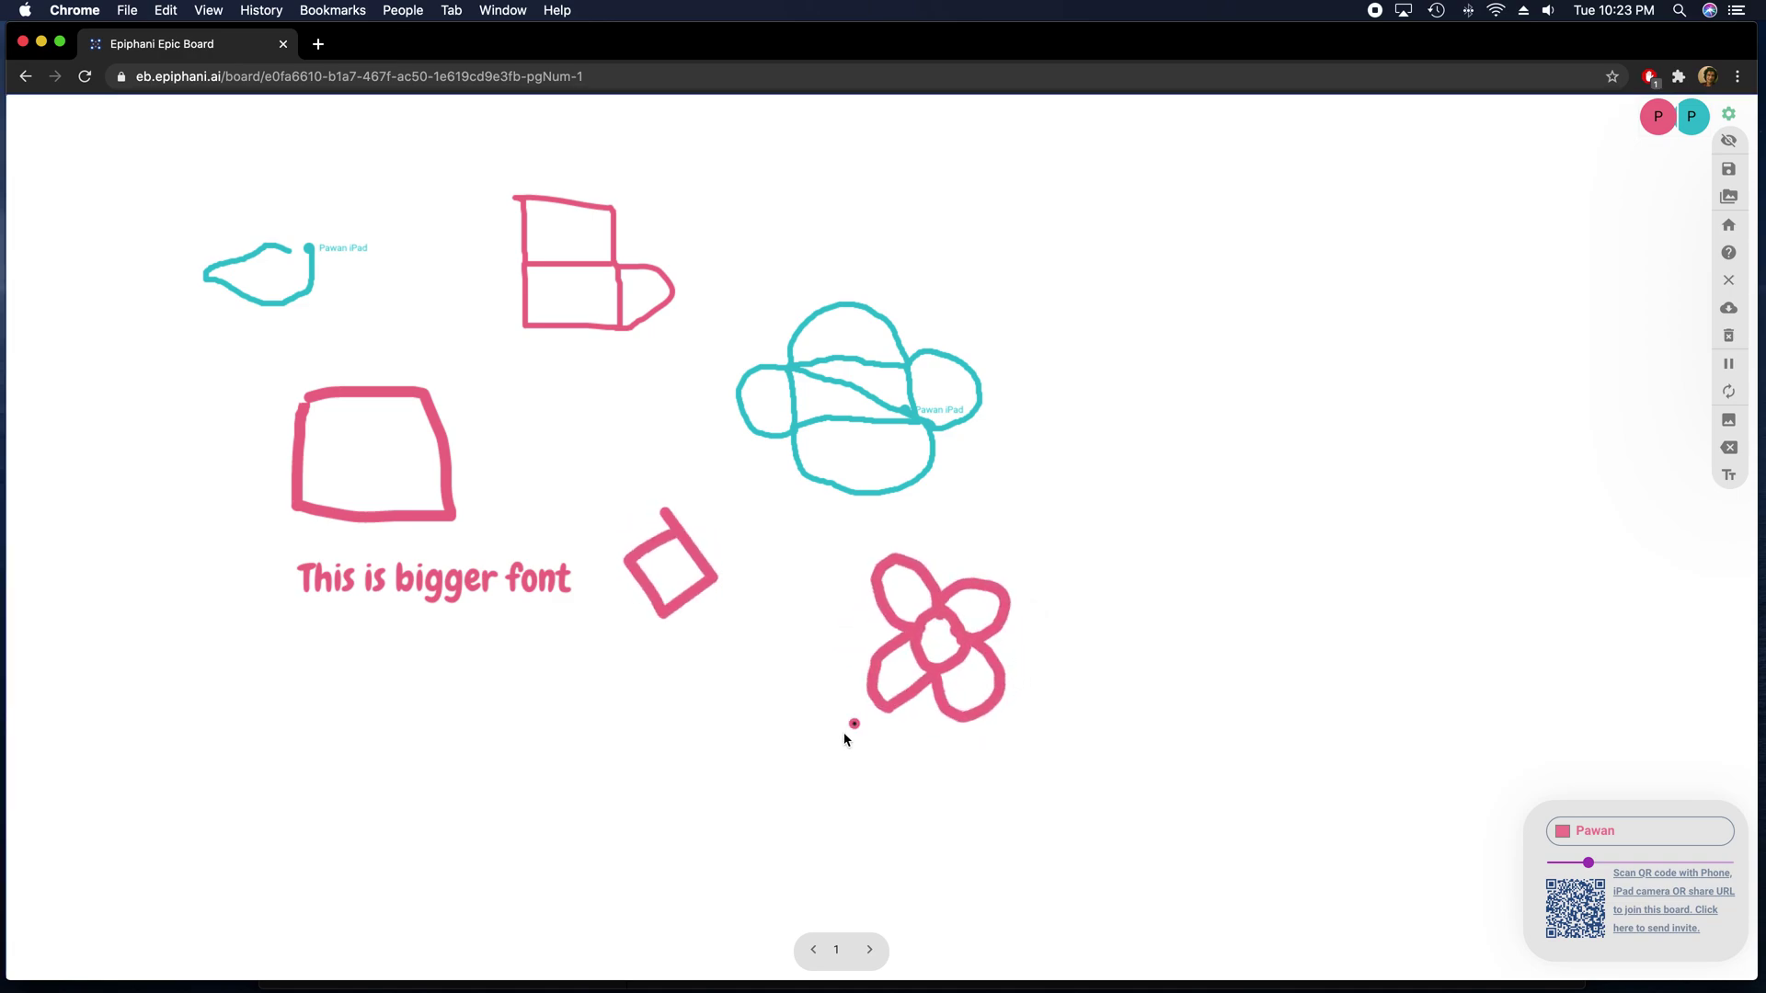
right_click(930, 625)
left_click(964, 680)
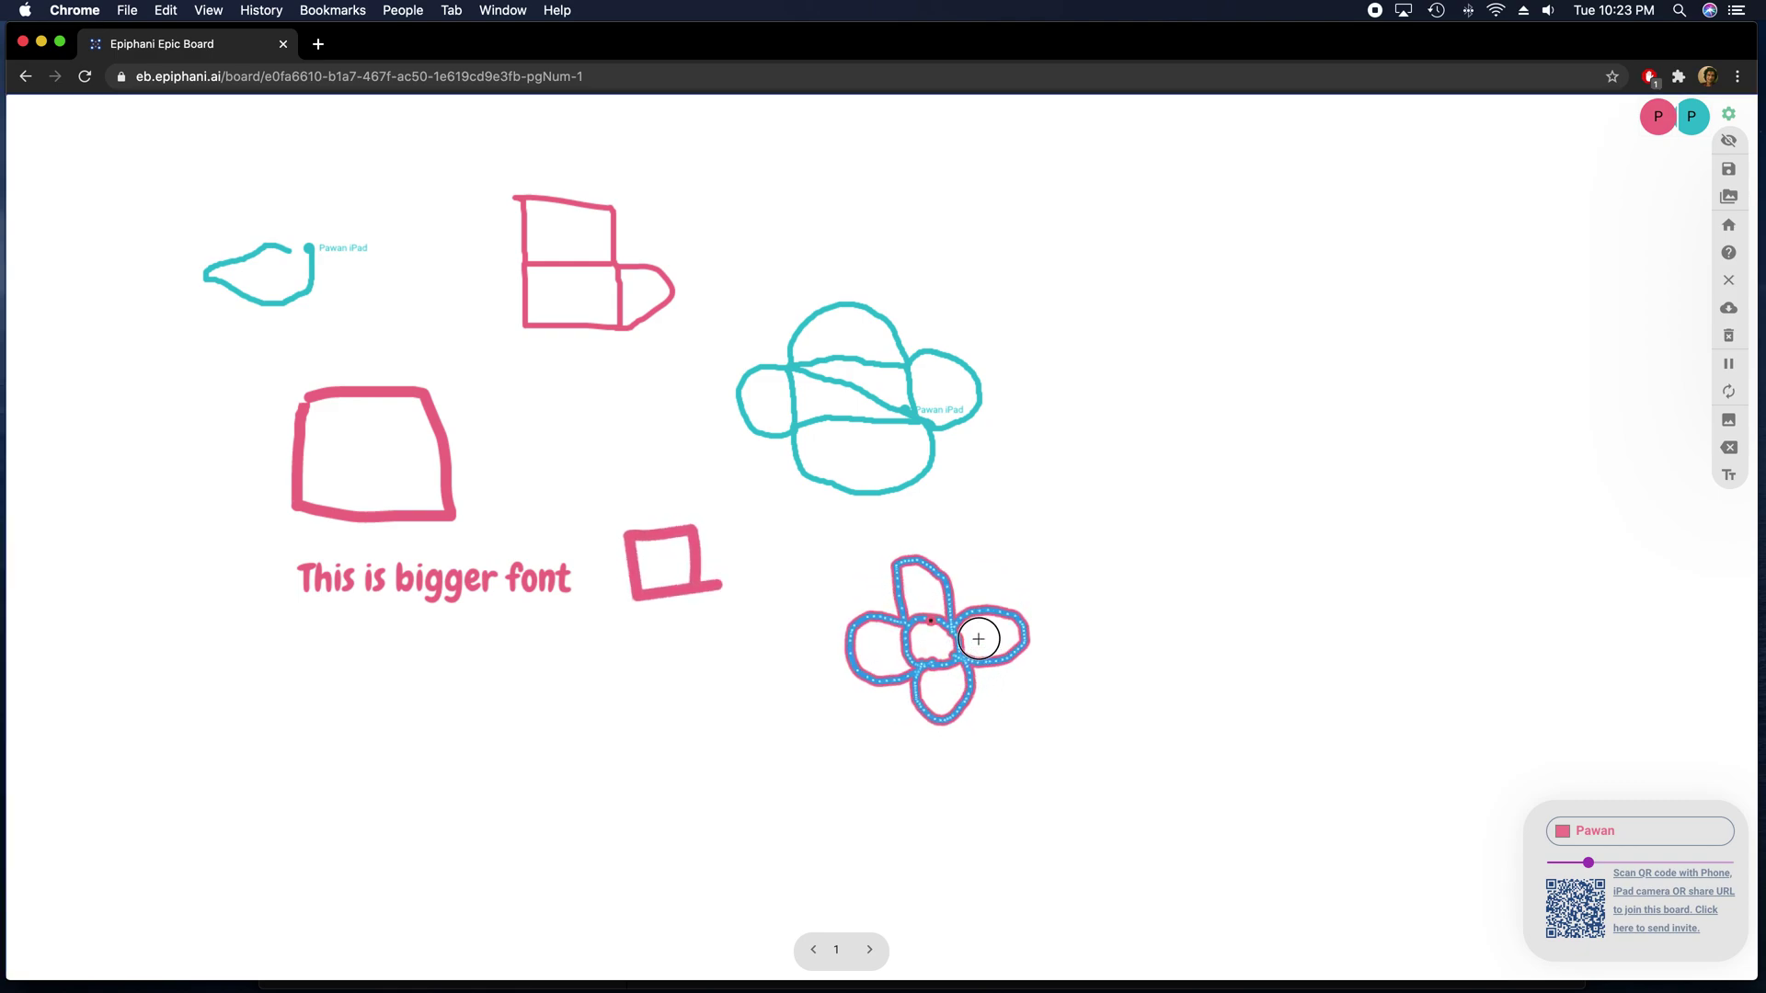
mouse_move(1024, 649)
left_mouse_down()
mouse_move(1150, 615)
mouse_move(1202, 552)
mouse_move(1076, 448)
mouse_move(887, 450)
mouse_move(843, 540)
mouse_move(864, 588)
left_mouse_up()
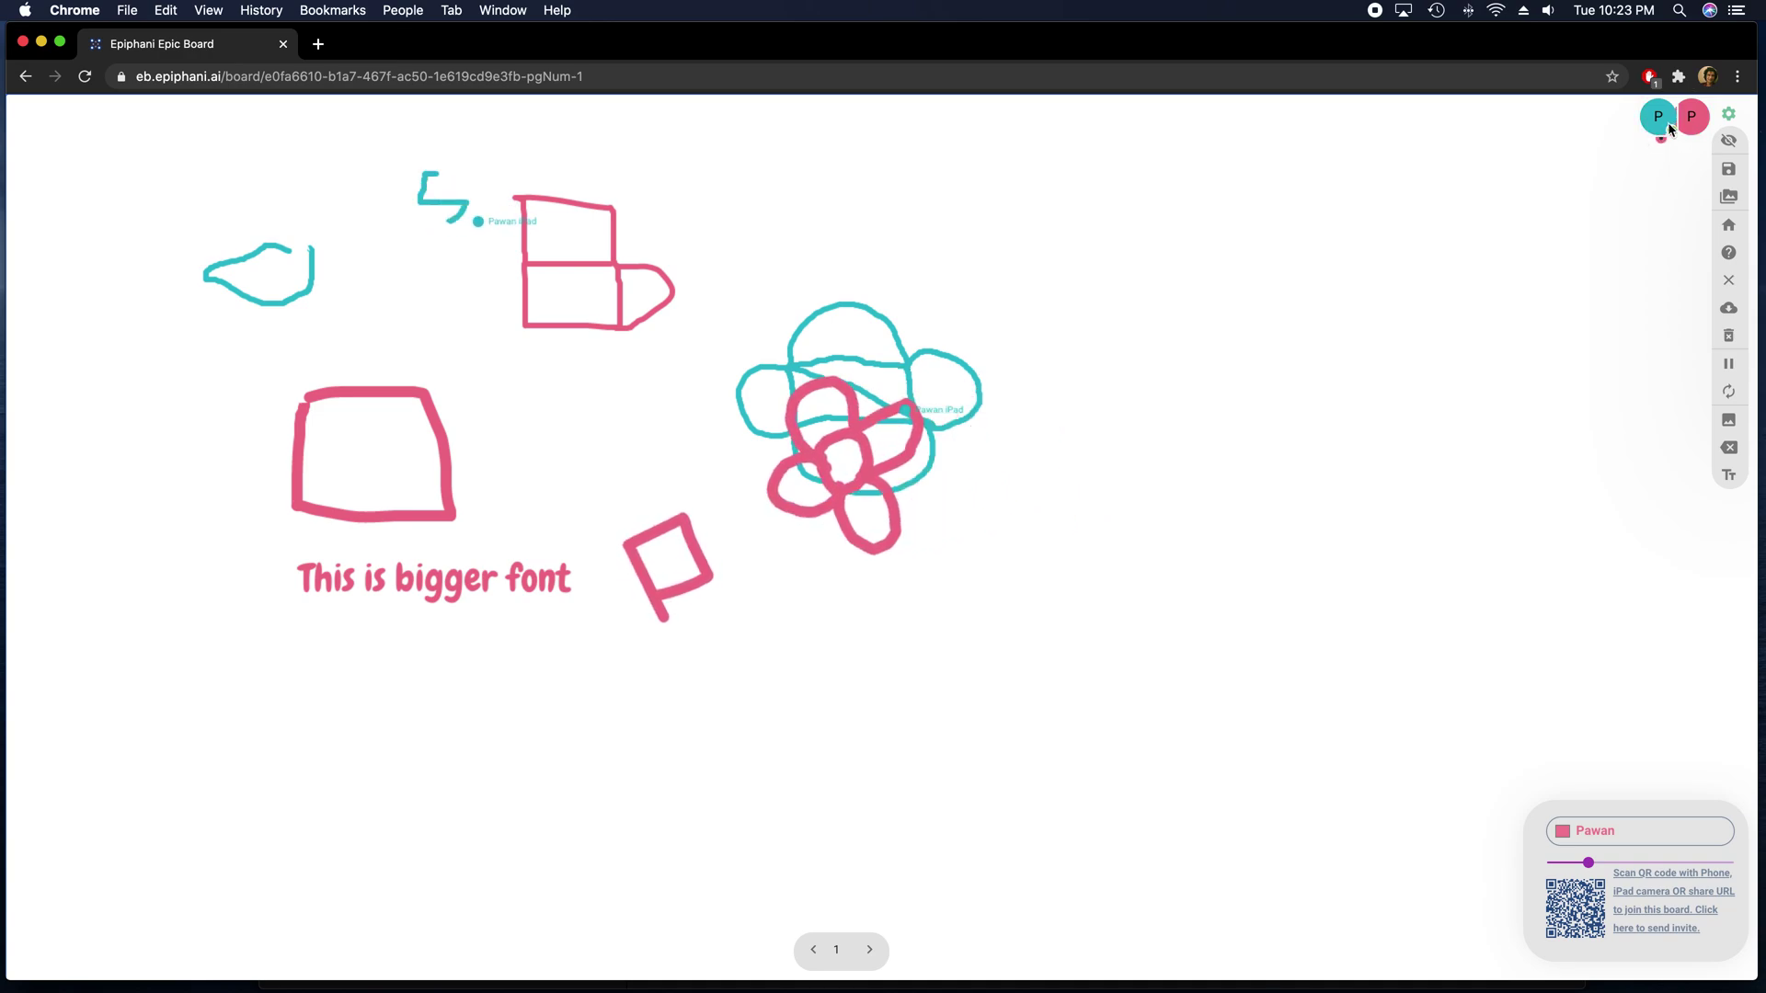
left_click(1663, 121)
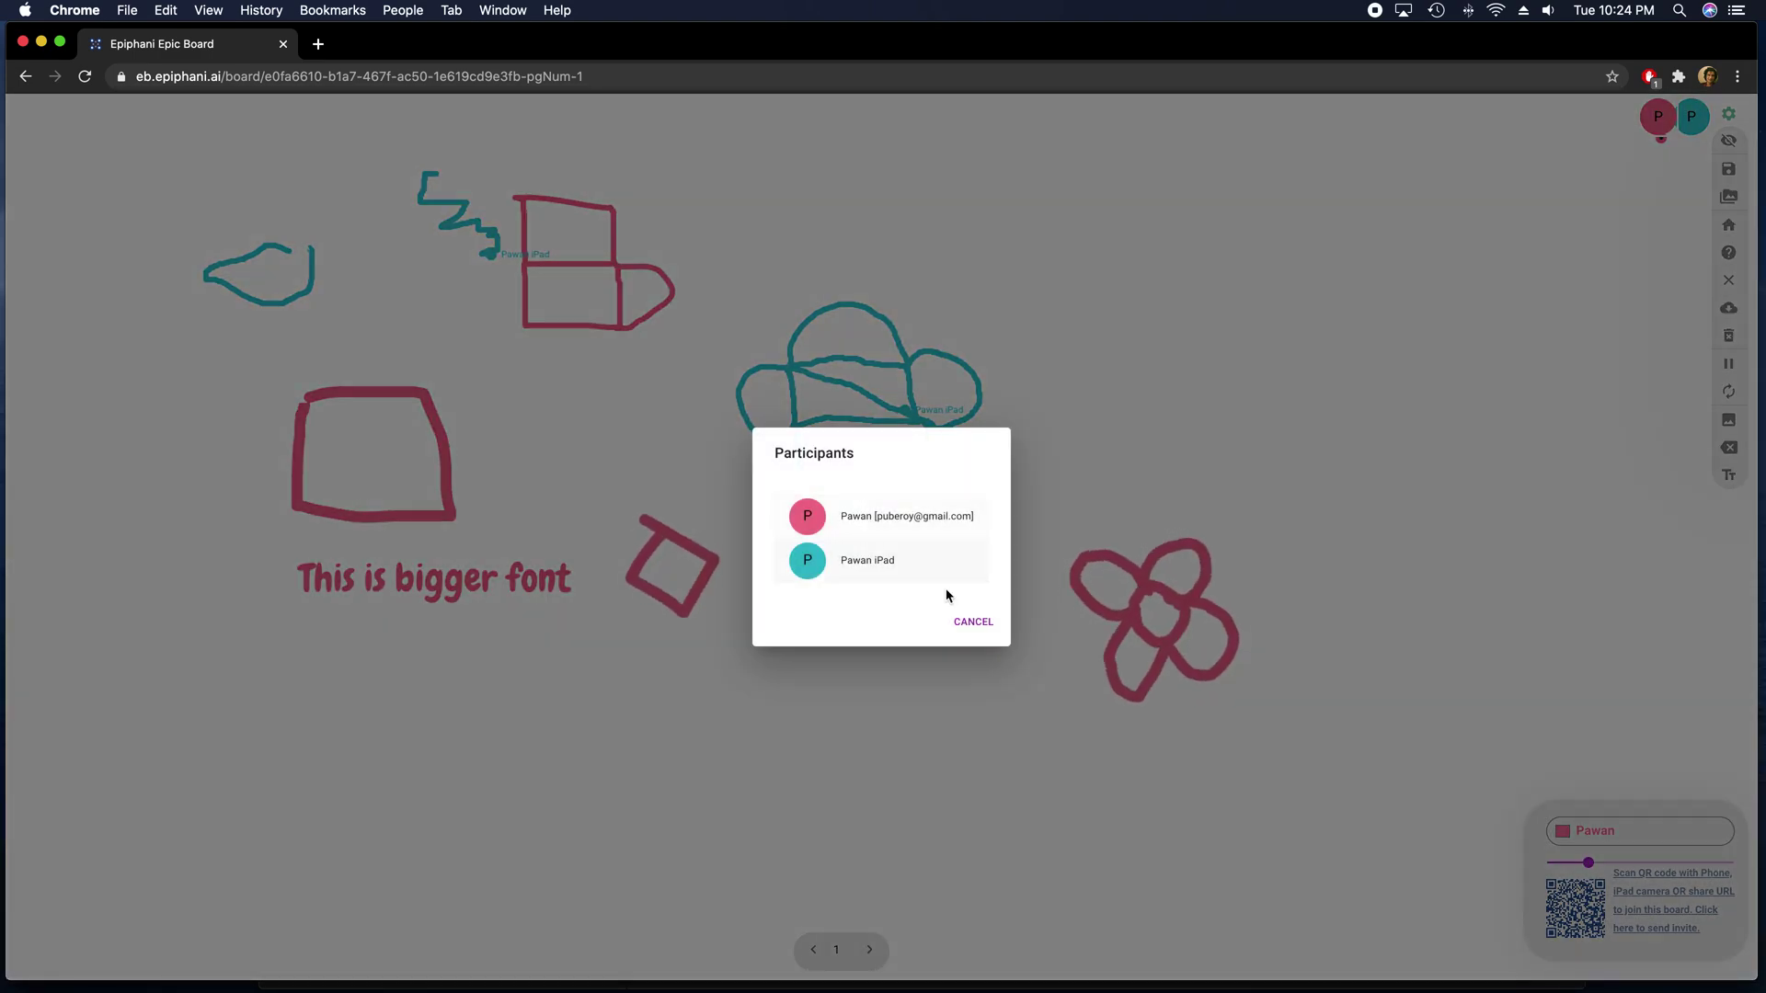
Close the participants list and save the board as 'This is a name'
left_click(975, 621)
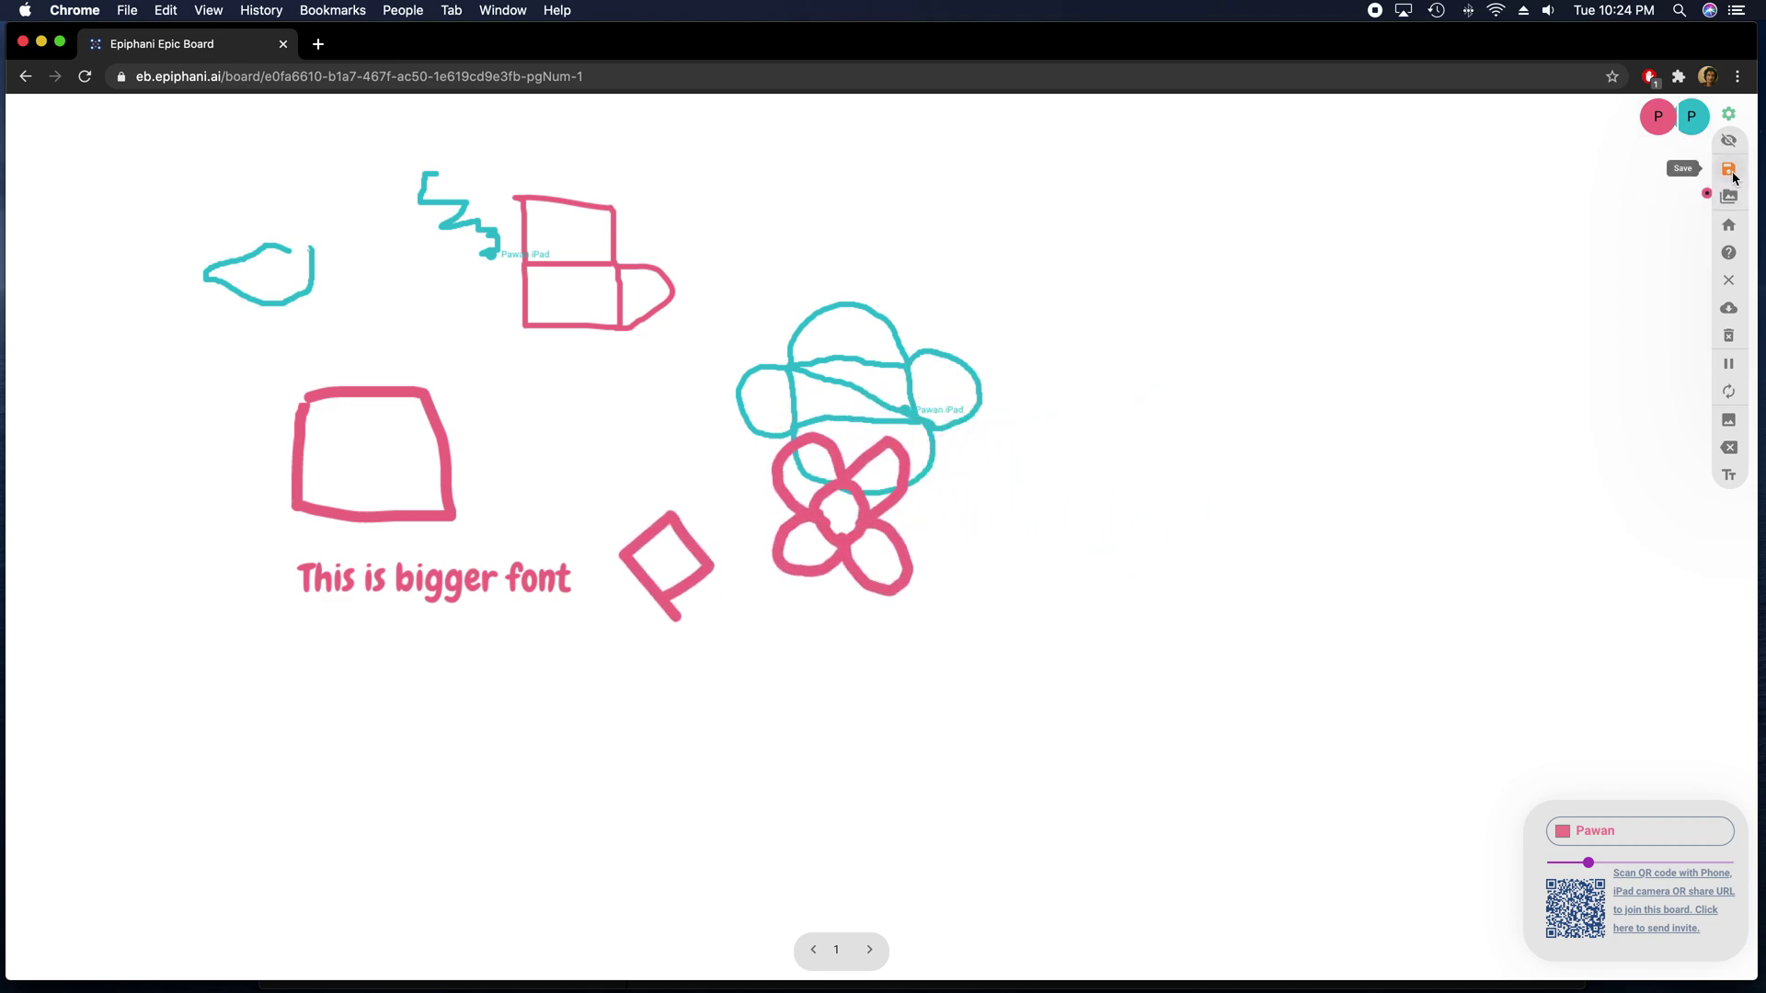
left_click(1730, 173)
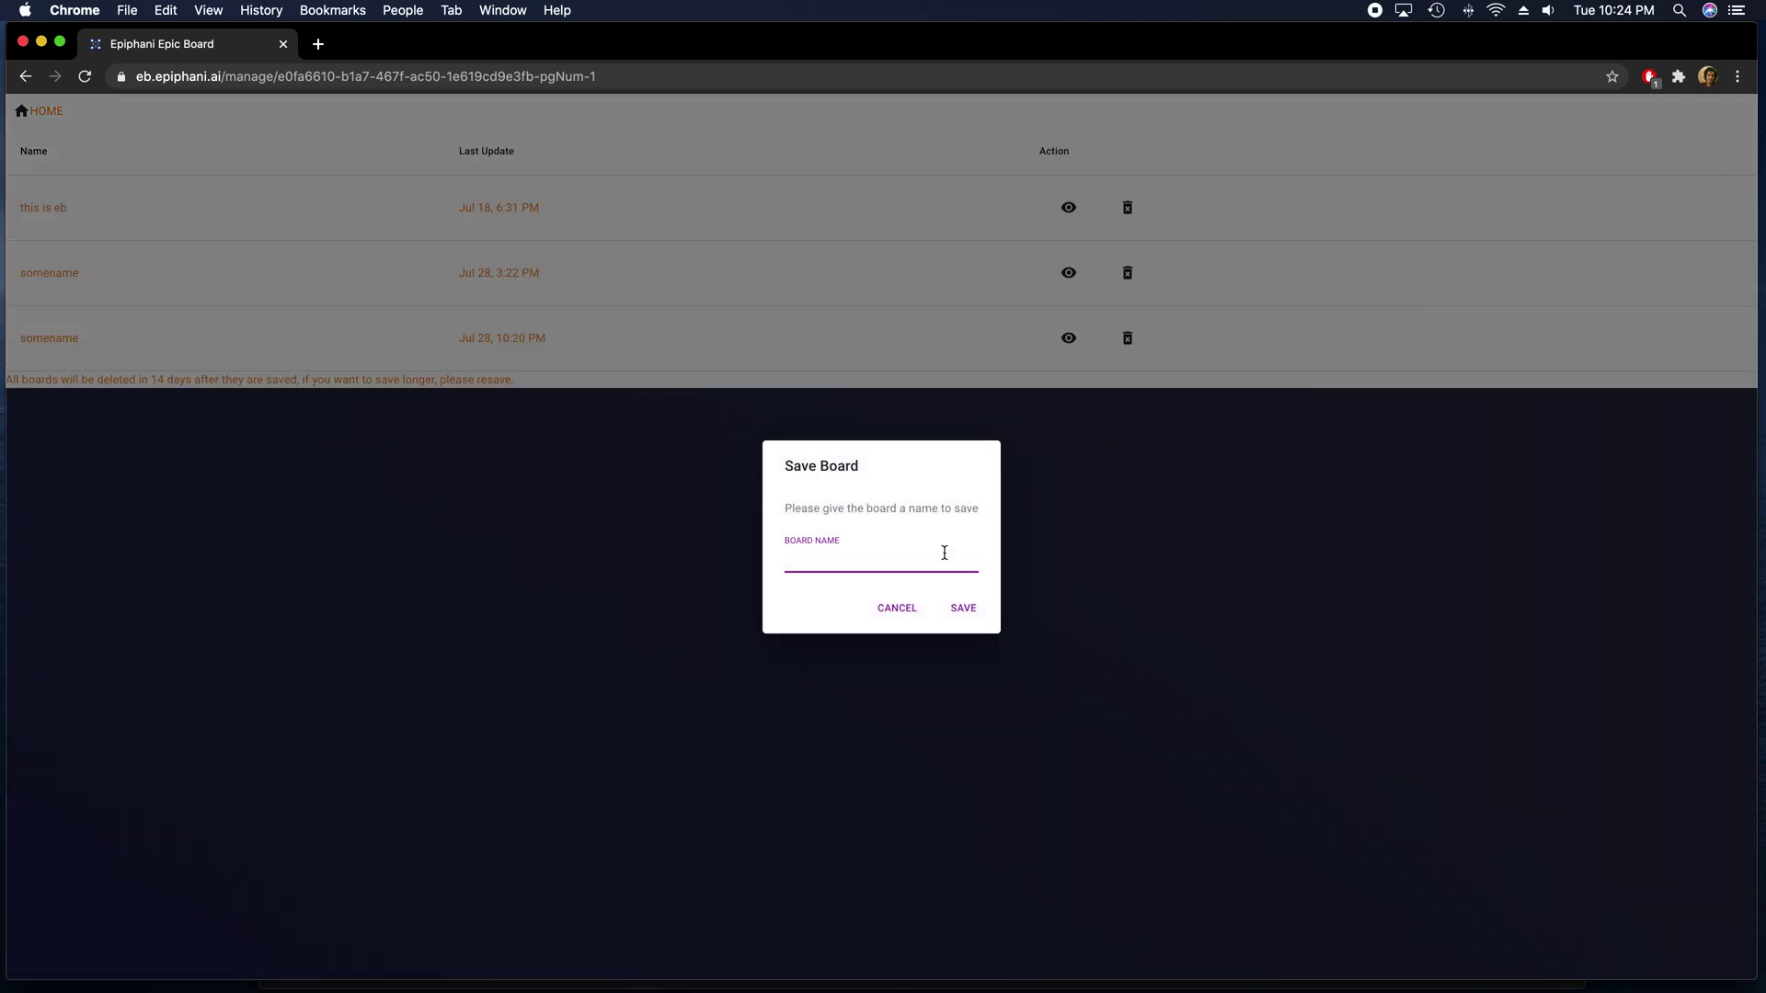
type("This is a ")
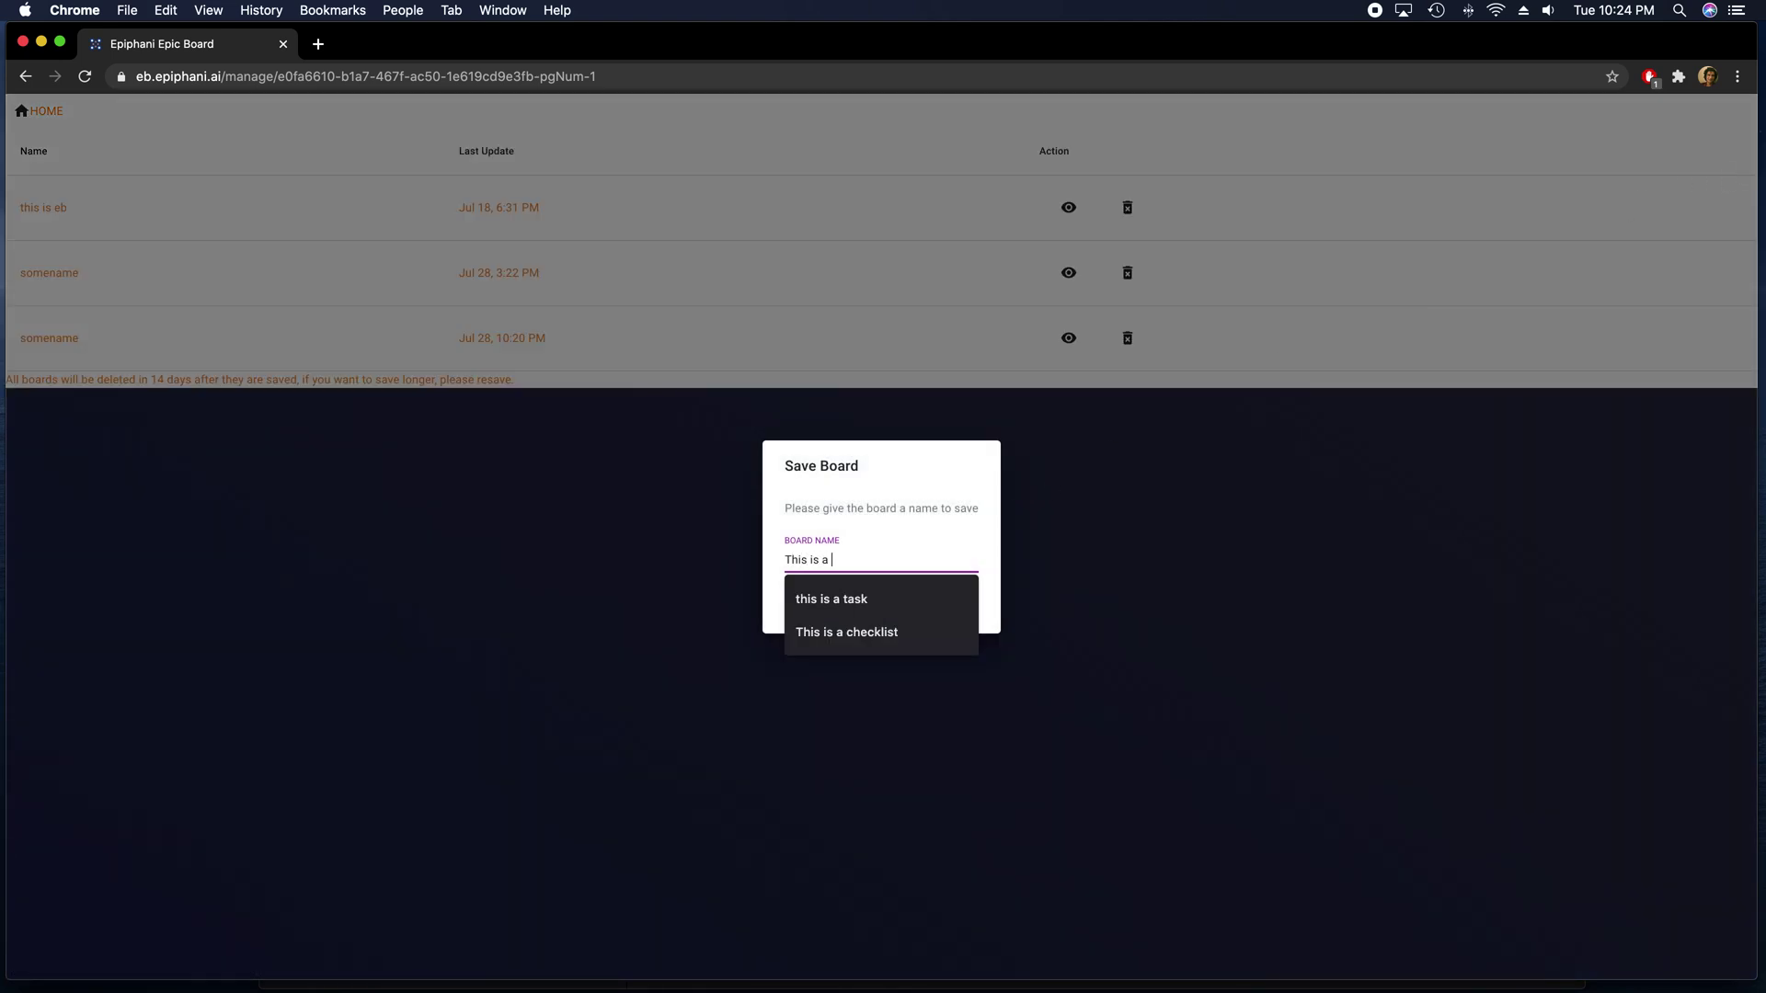
type("name")
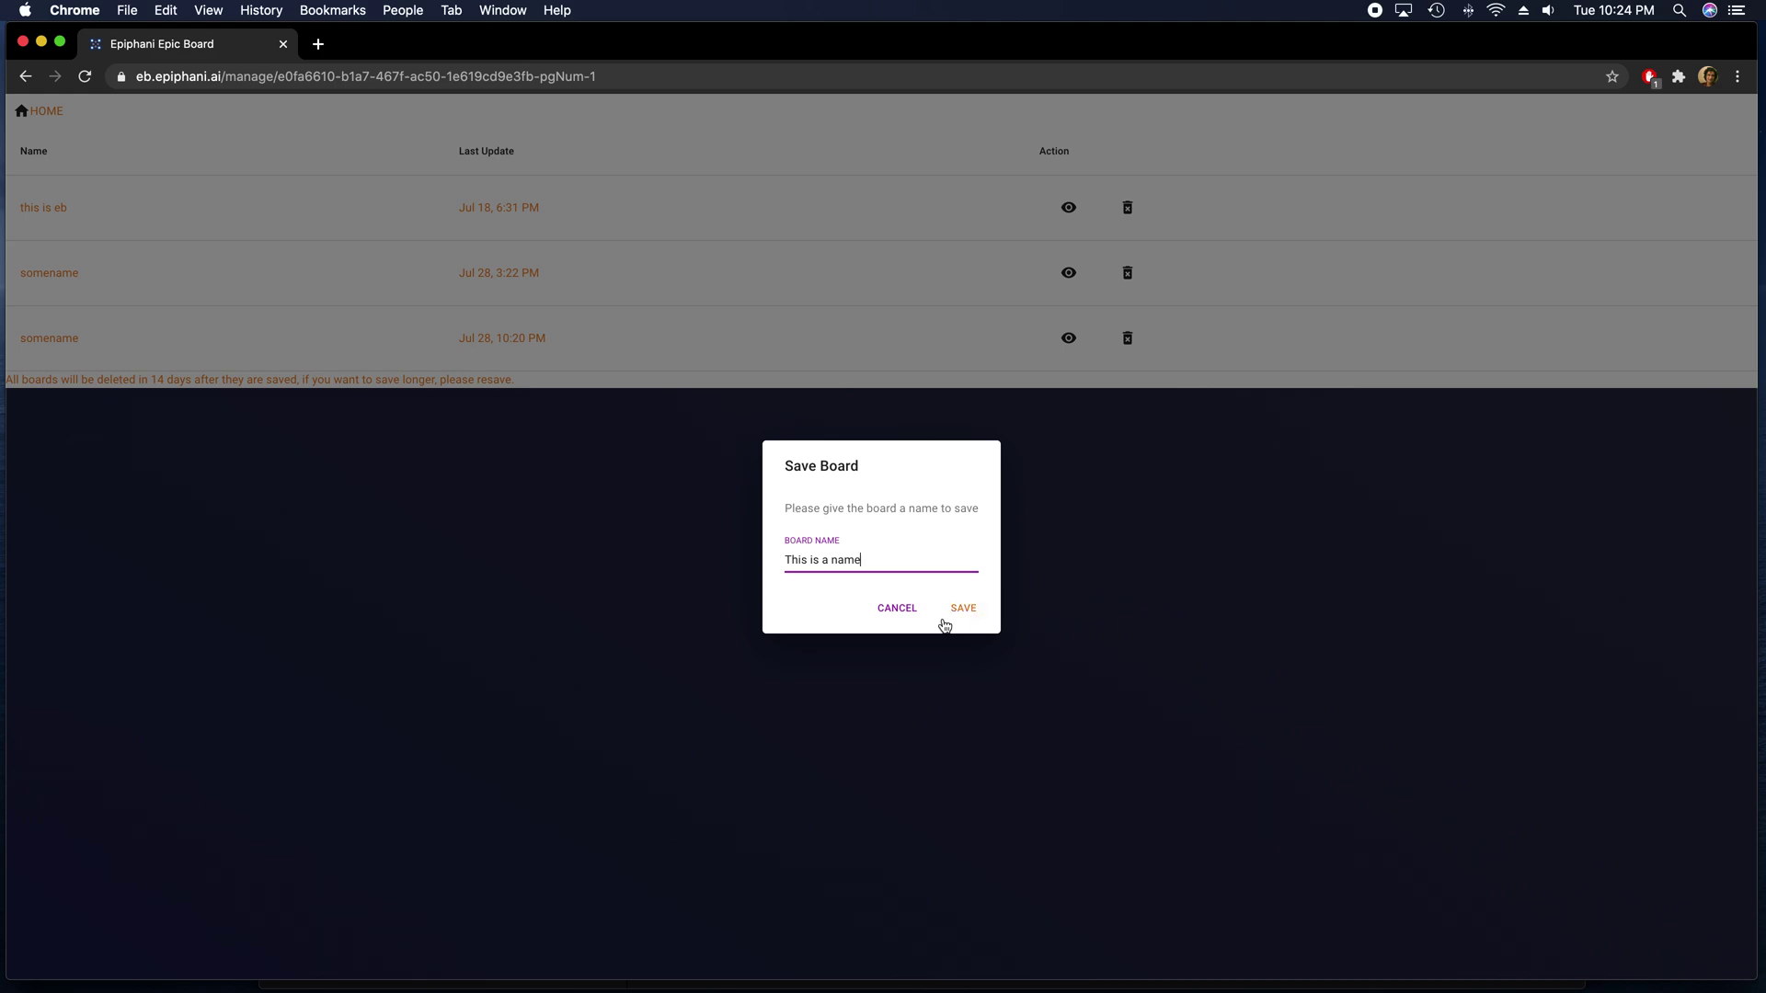
left_click(956, 611)
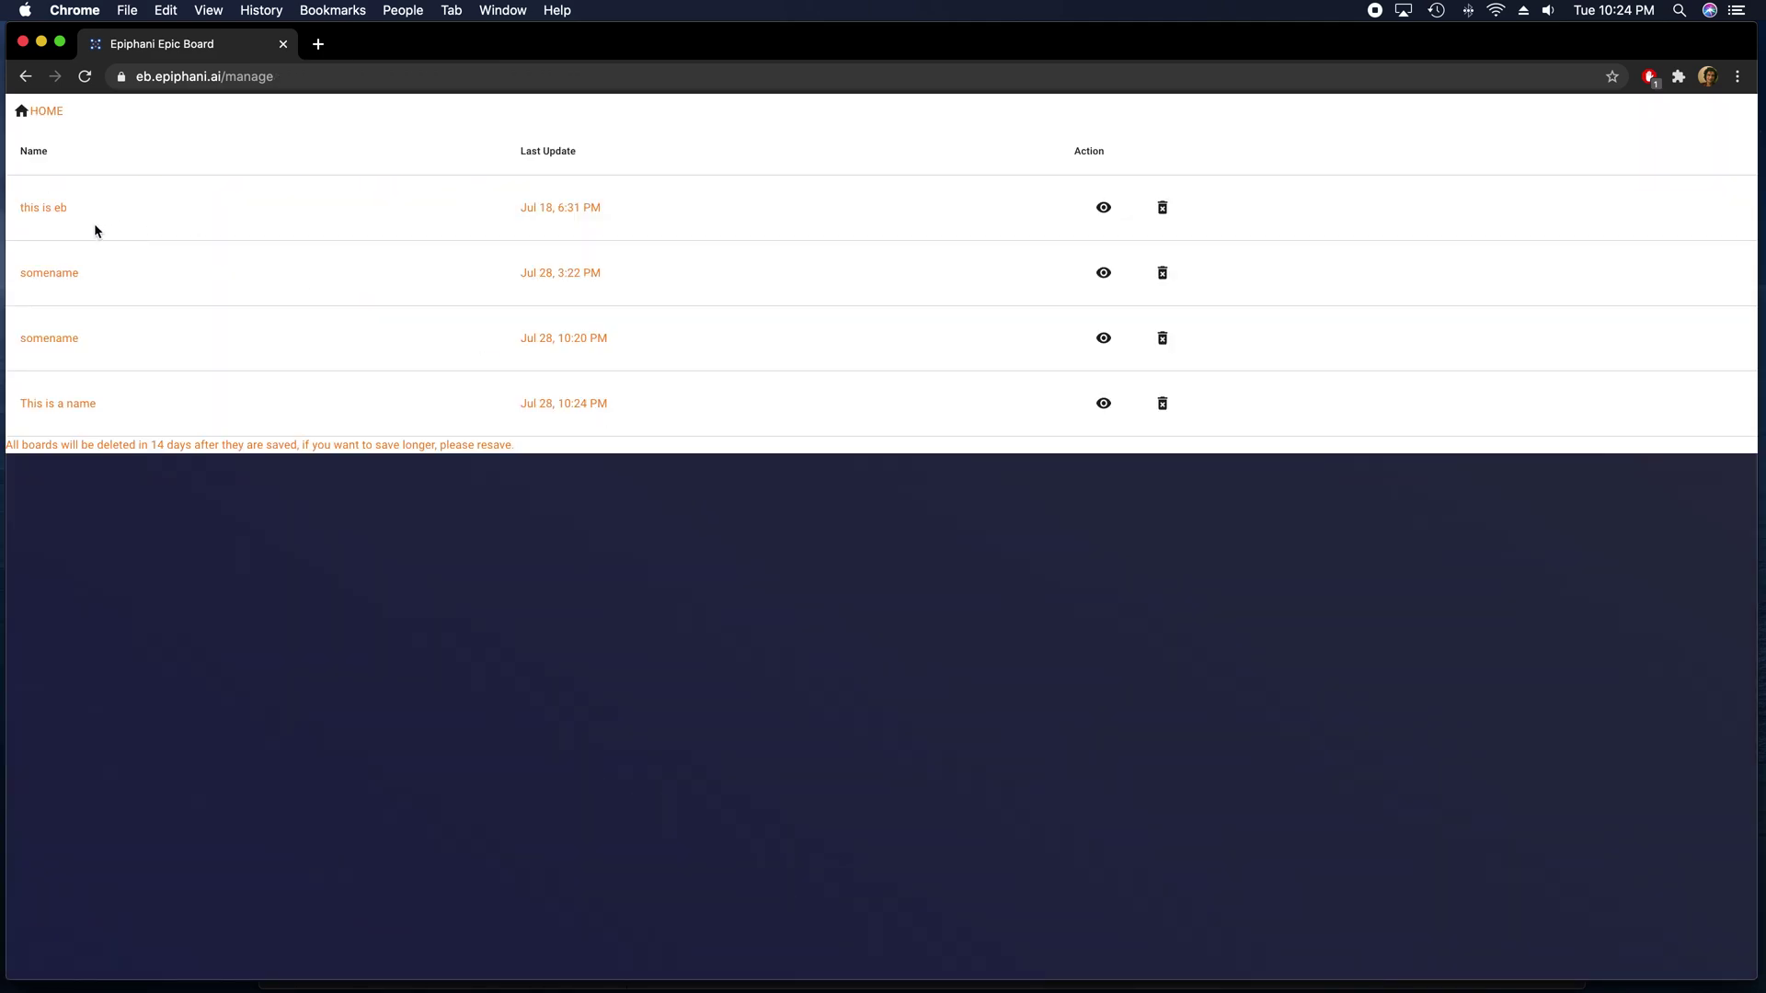
Open saved board 'This is a name', download epic-board (4).pdf, view it, and close it
left_click(1105, 402)
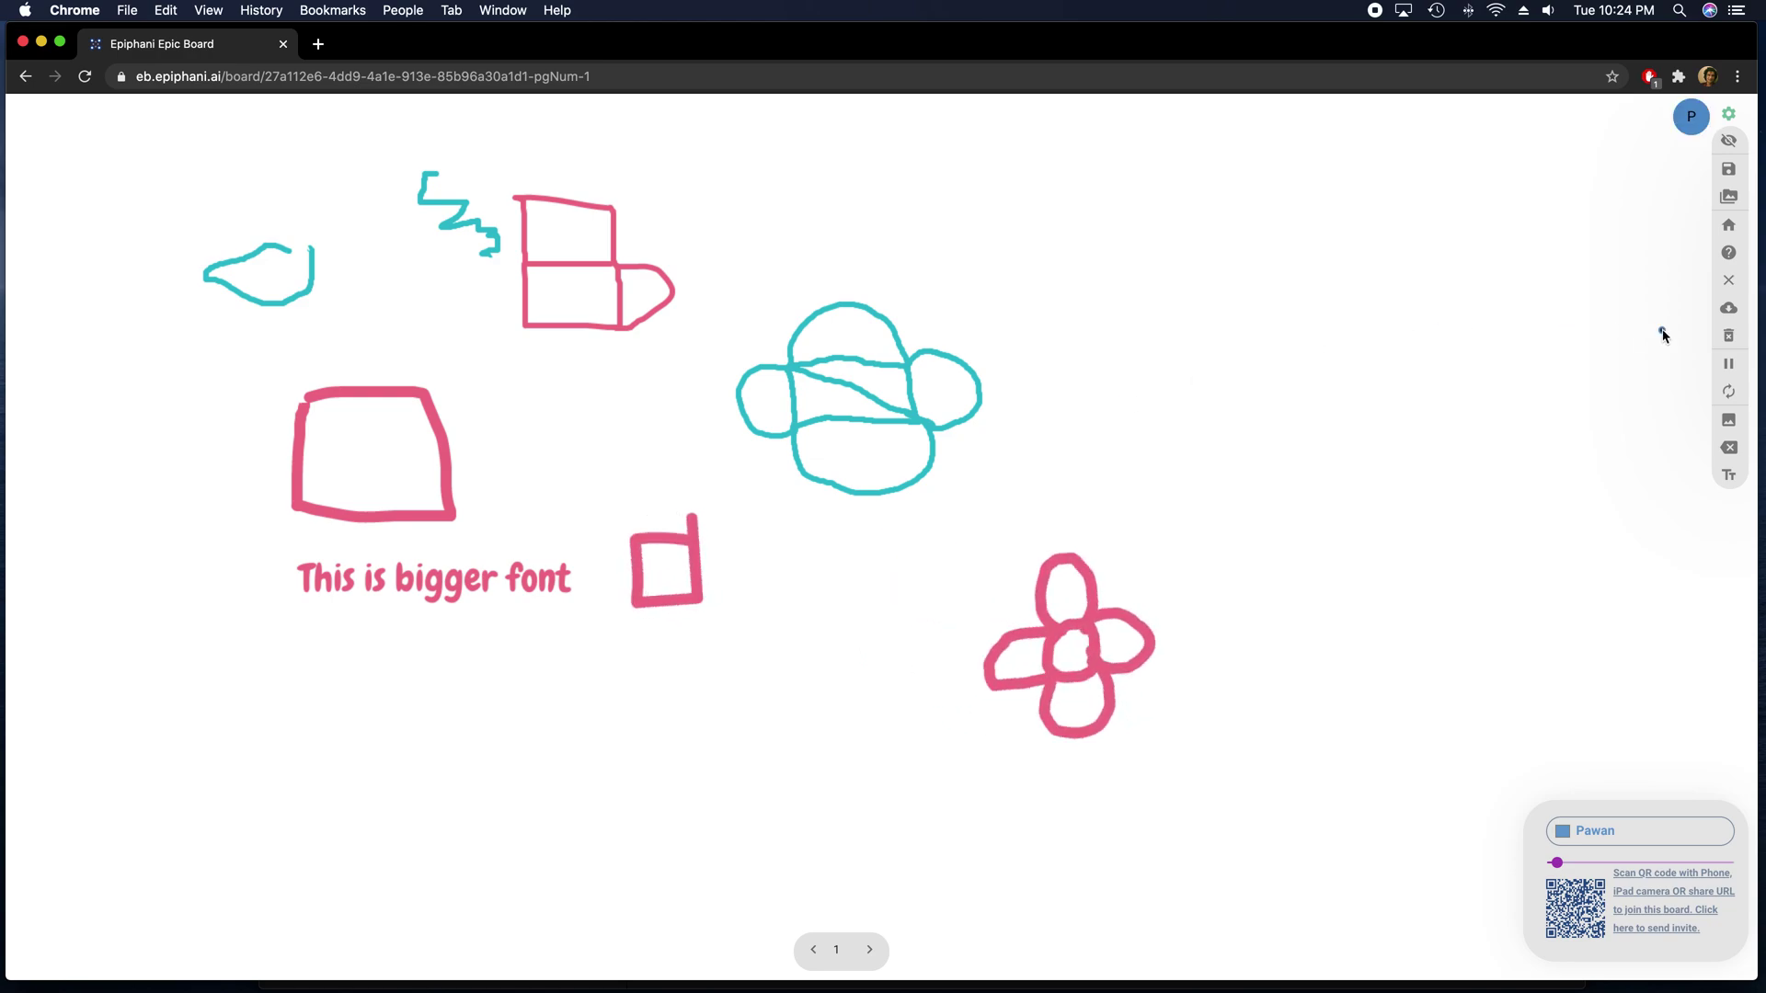
left_click(1727, 309)
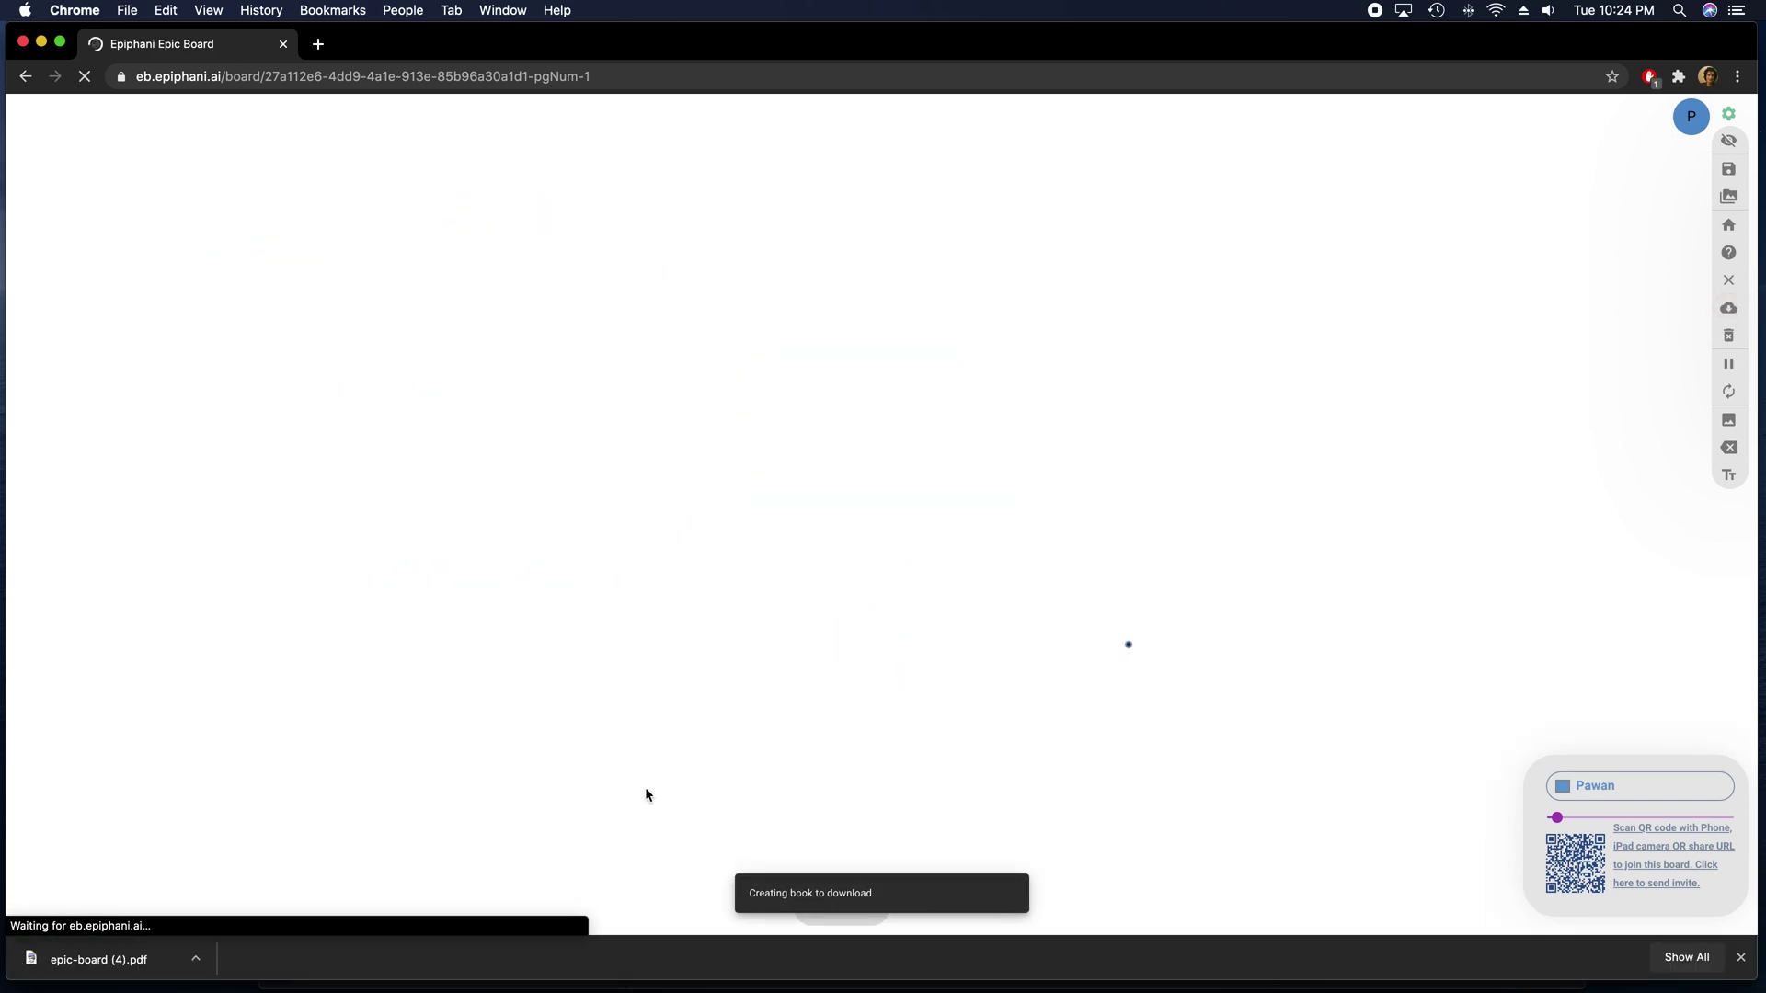
left_click(104, 962)
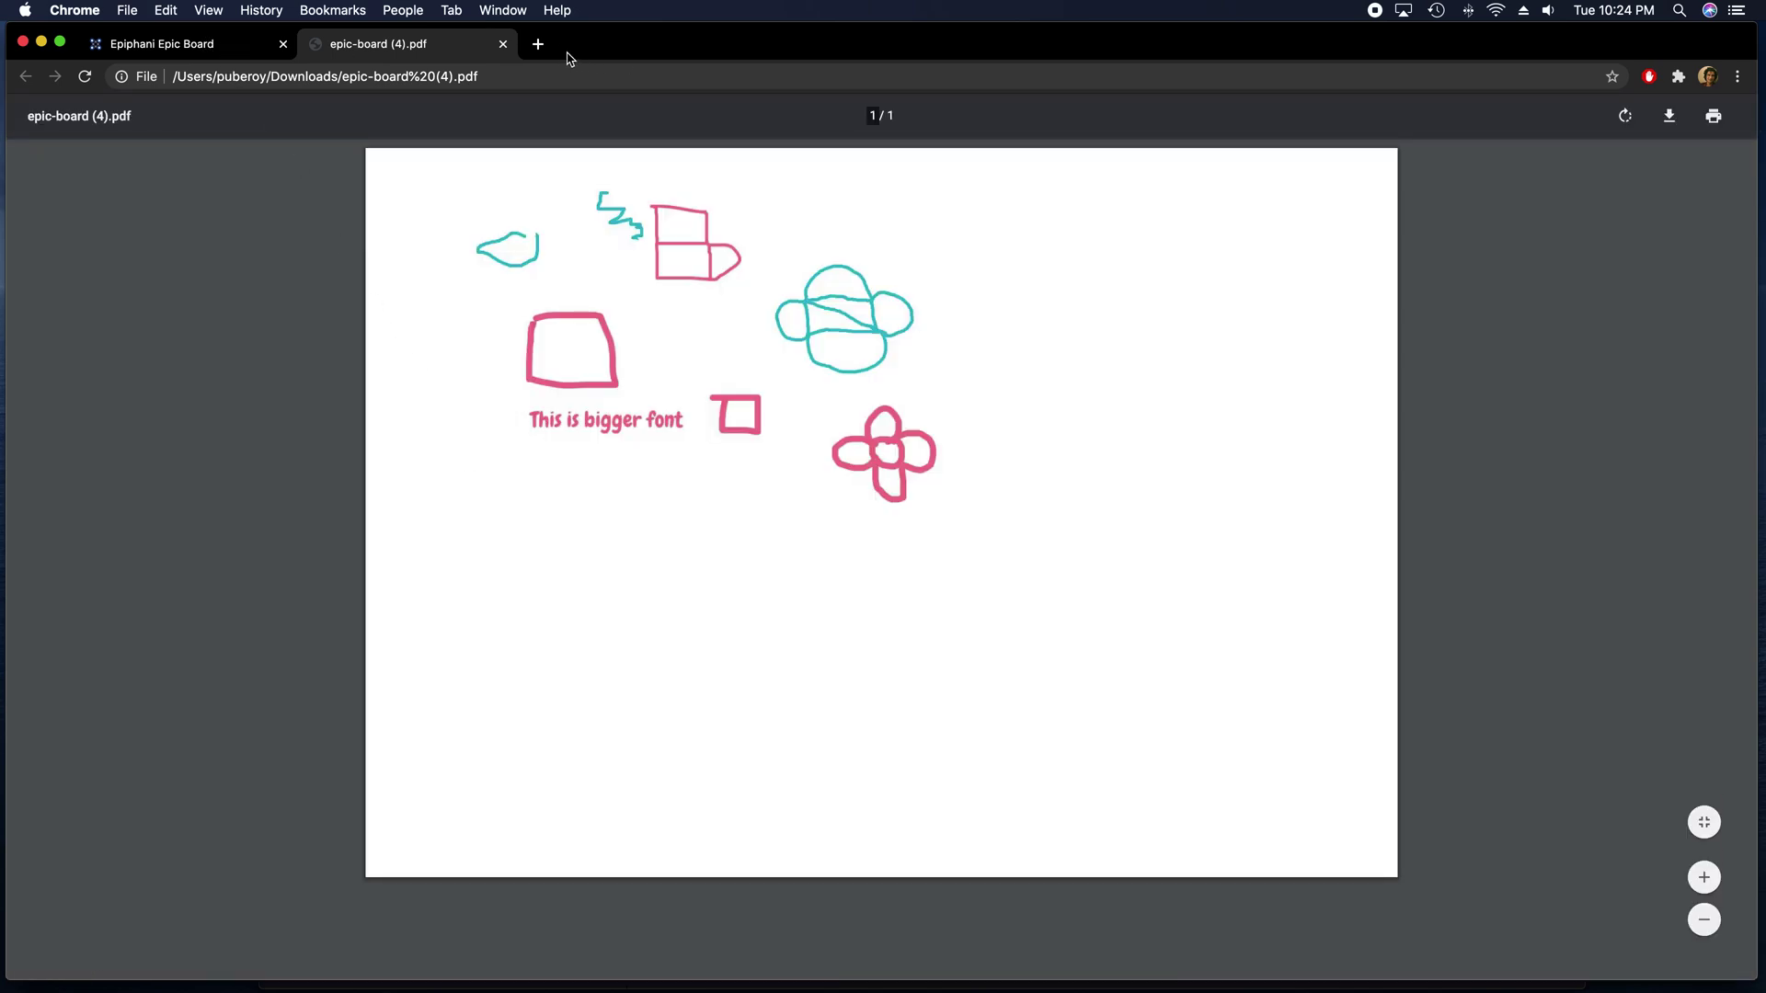
left_click(502, 44)
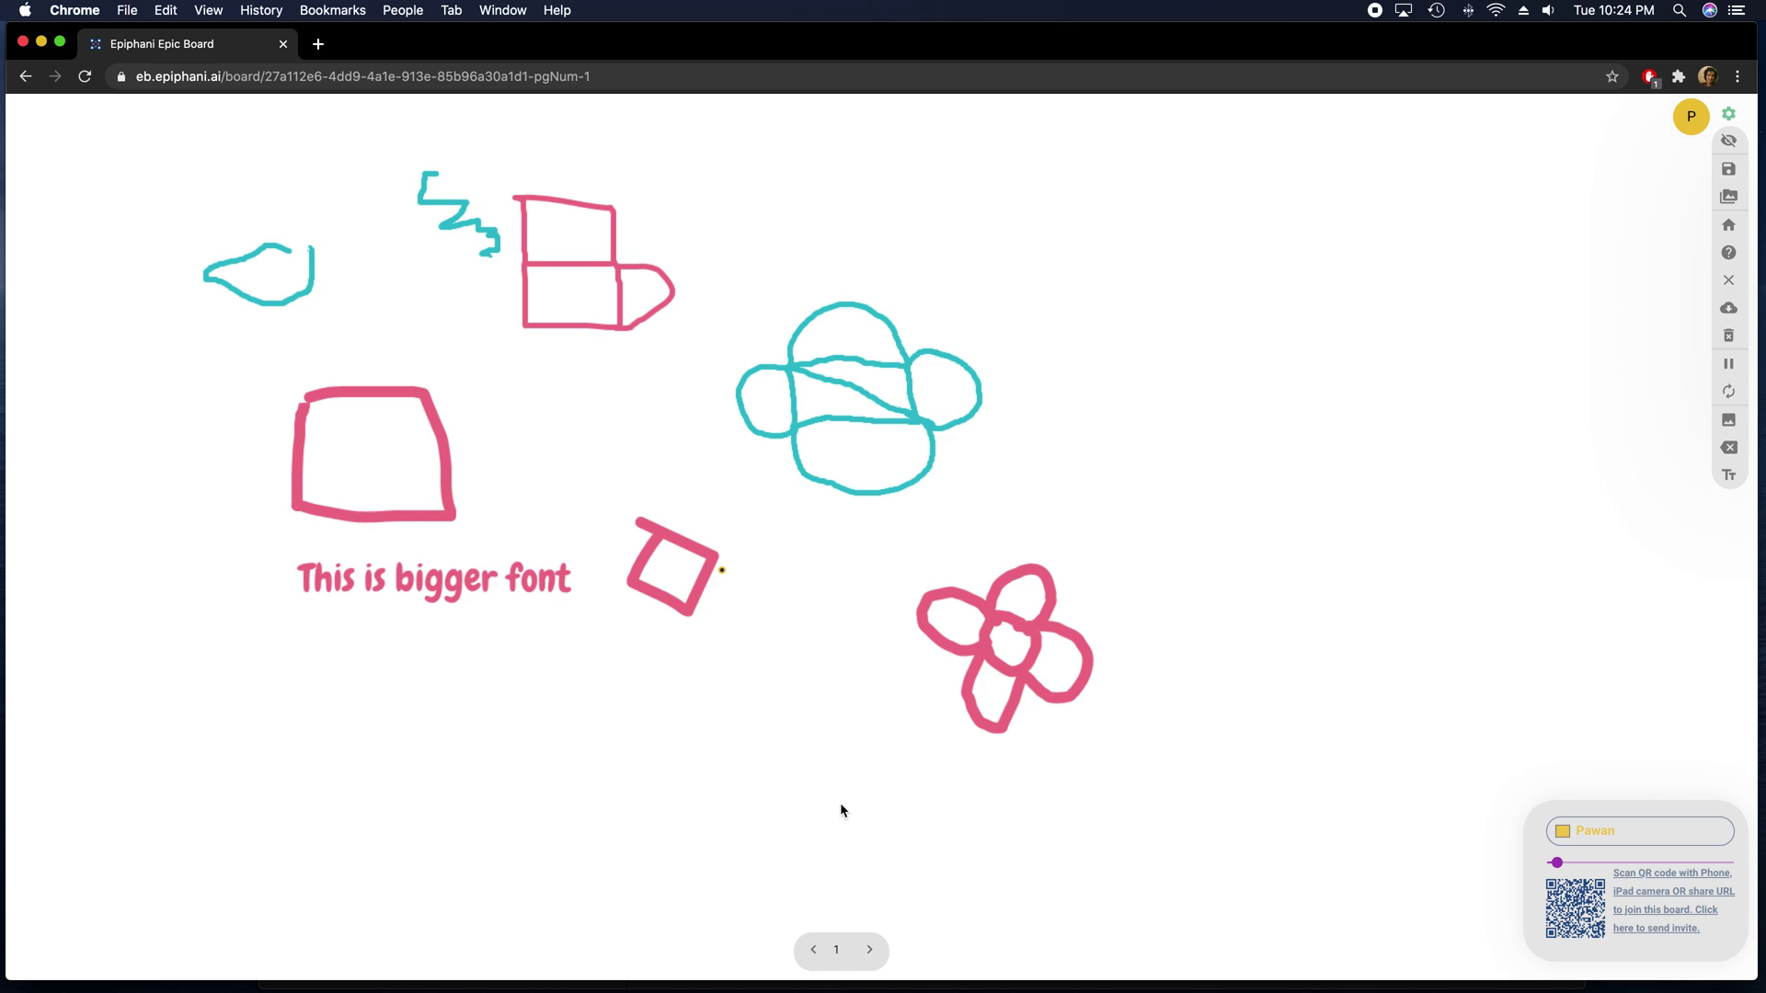
On page 2, write 'This is page 2' and draw a yellow 2 beside it
left_click(869, 949)
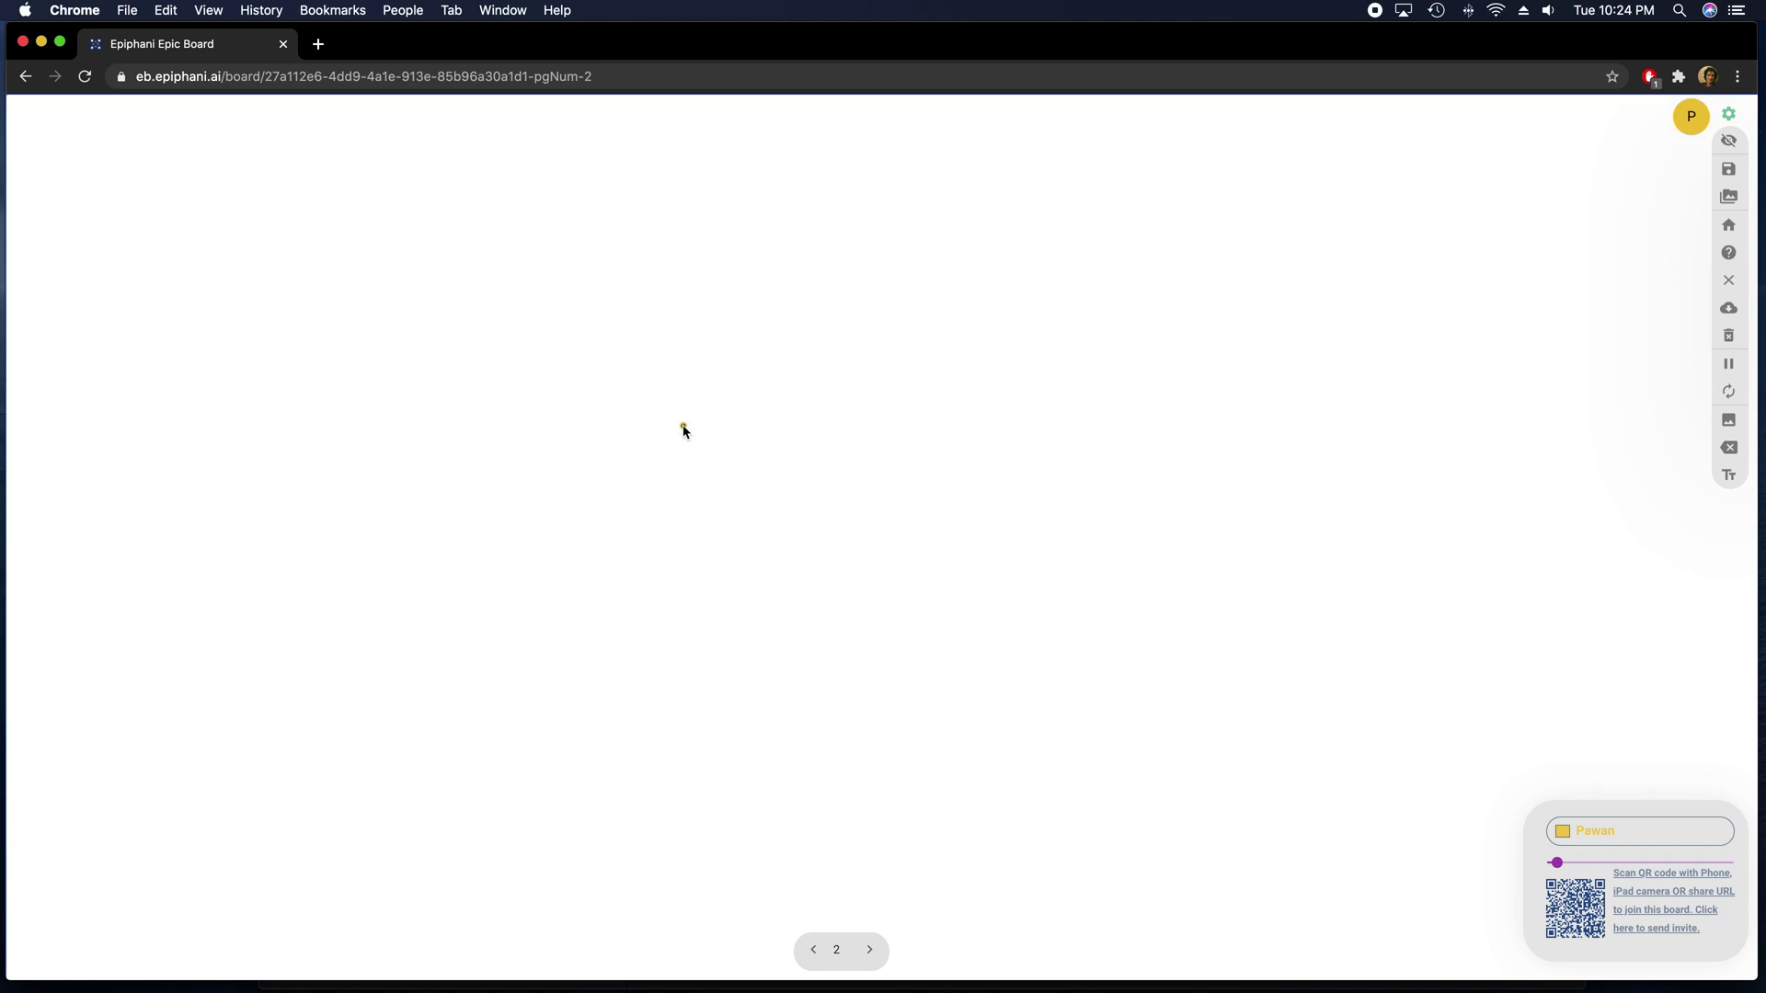
type("This is page 2")
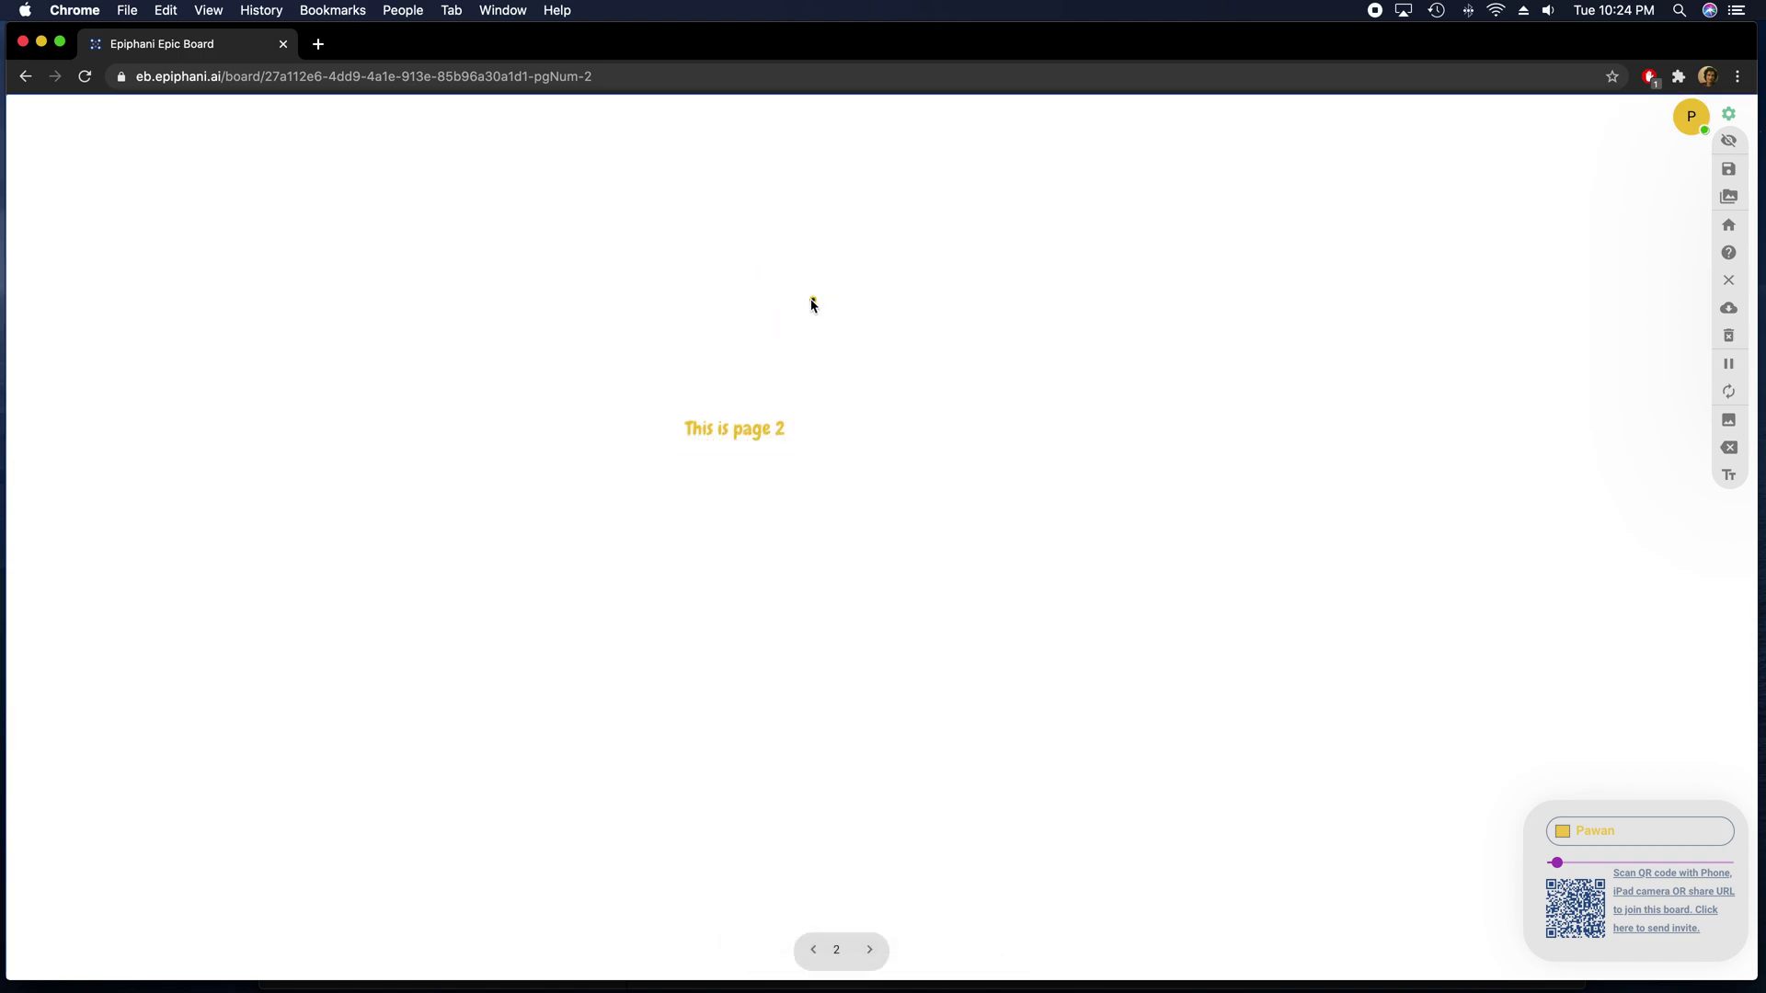
mouse_move(812, 299)
left_mouse_down()
mouse_move(859, 556)
mouse_move(898, 599)
left_mouse_up()
On page 3, draw a large yellow 3 labelled 'Page 3', then export all pages to PDF
left_click(869, 949)
mouse_move(756, 348)
left_mouse_down()
mouse_move(938, 350)
mouse_move(851, 488)
mouse_move(800, 623)
mouse_move(770, 625)
left_mouse_up()
double_click(456, 486)
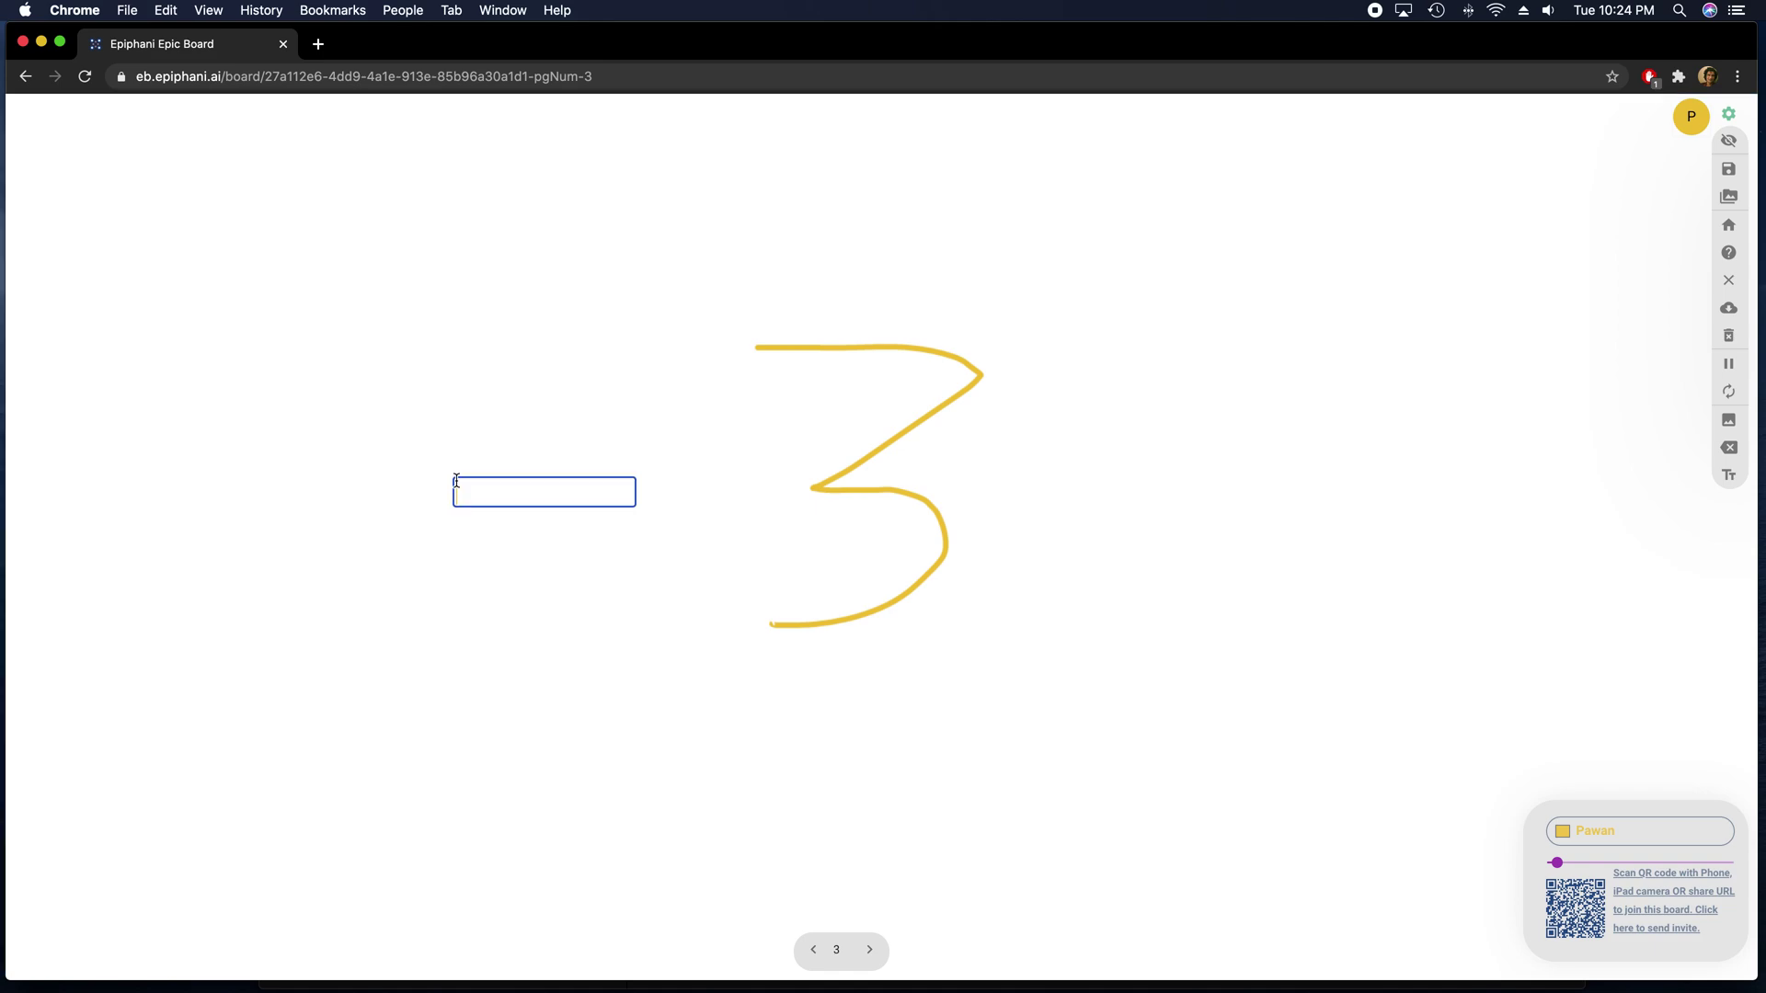
type("Page 3")
left_click(568, 275)
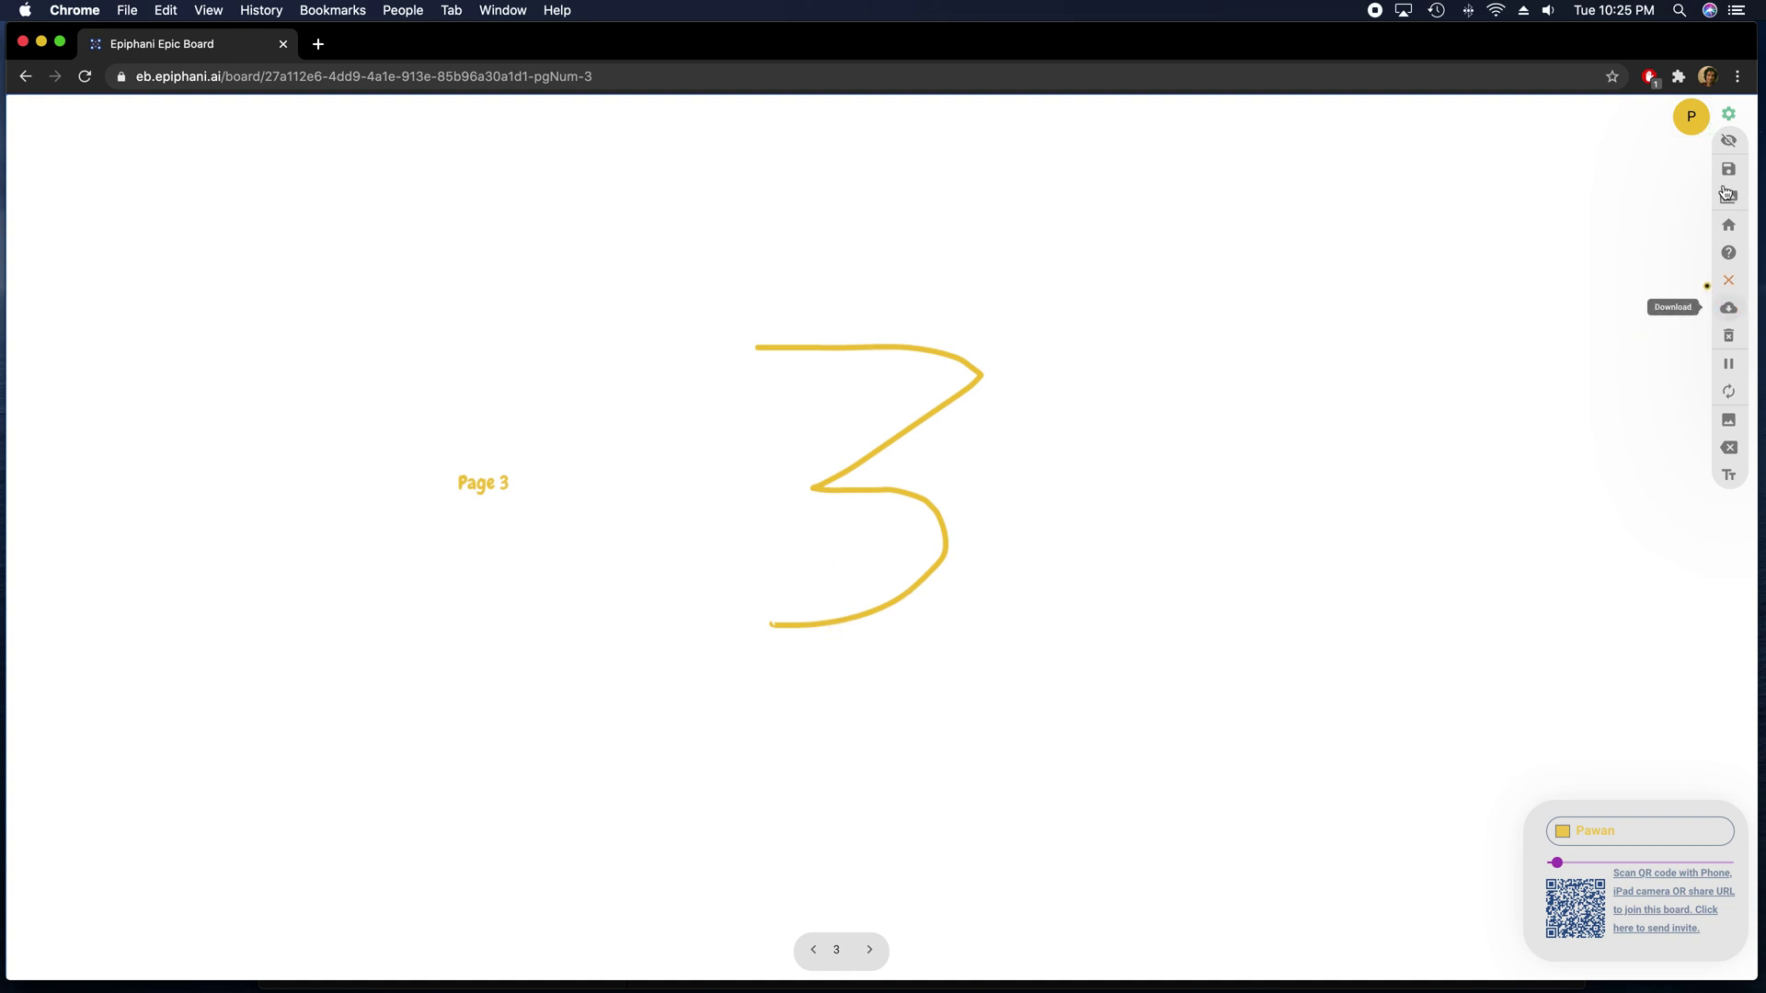
left_click(1729, 310)
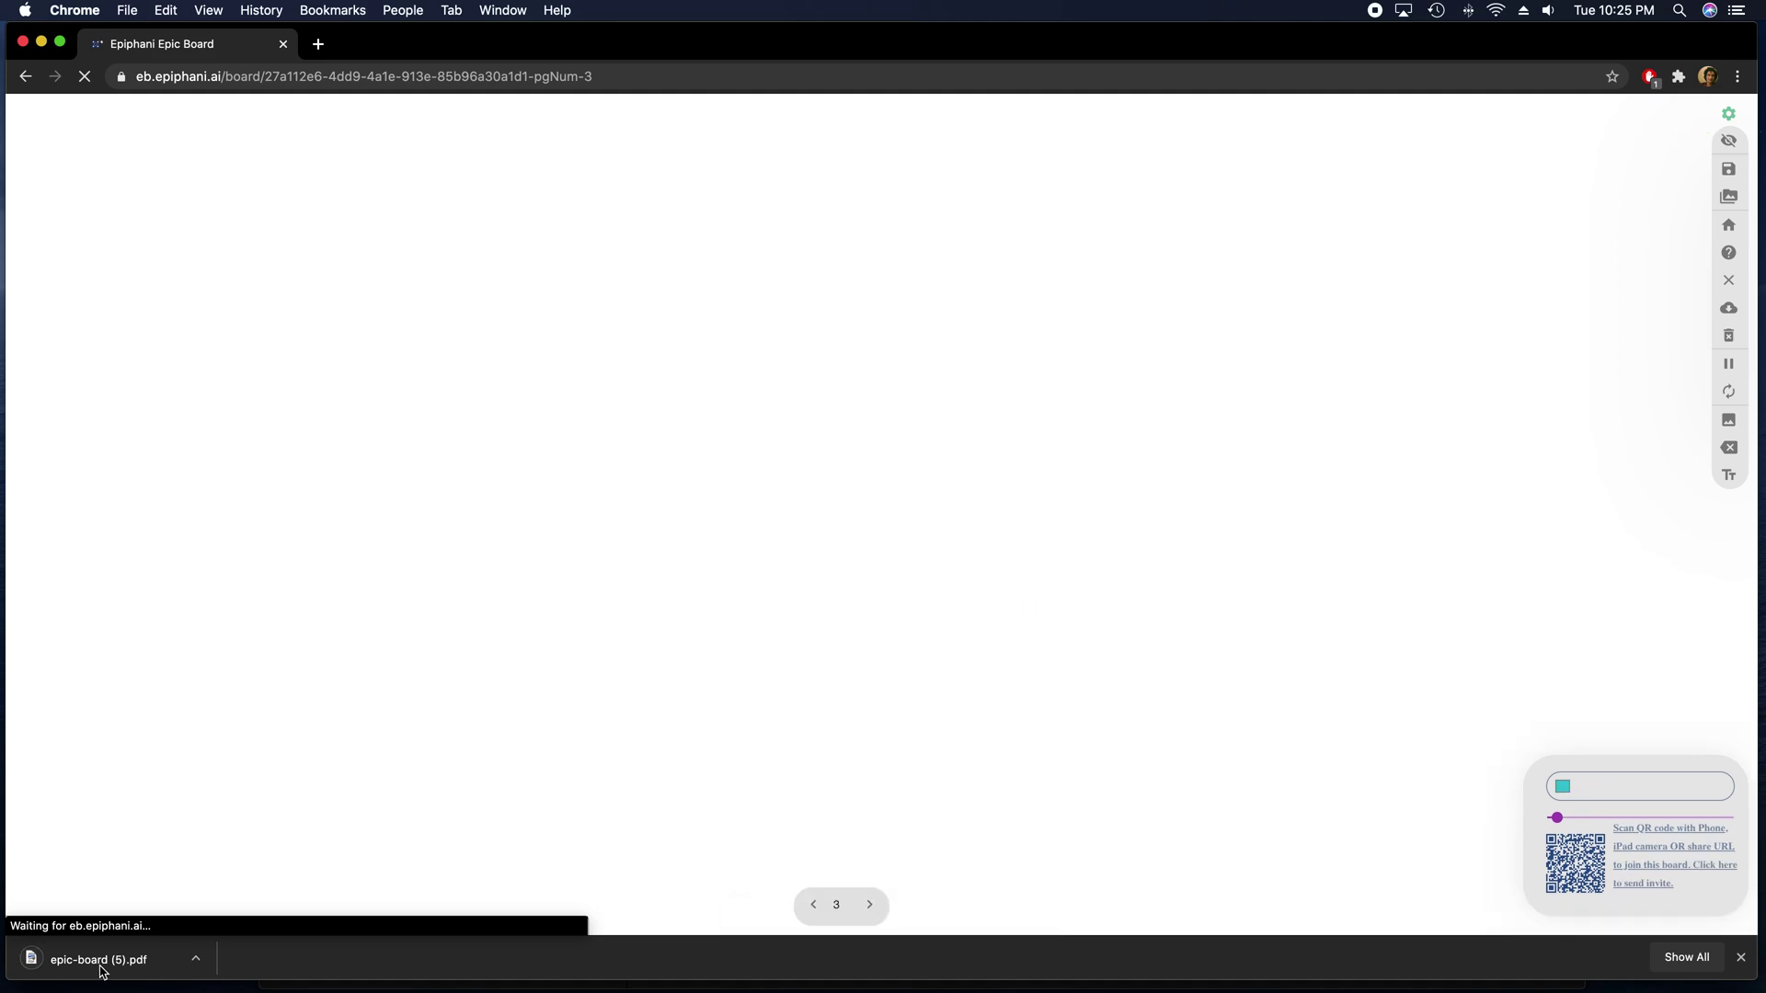
Open epic-board (5).pdf, check all three pages, and return to the Epic Board tab
left_click(103, 971)
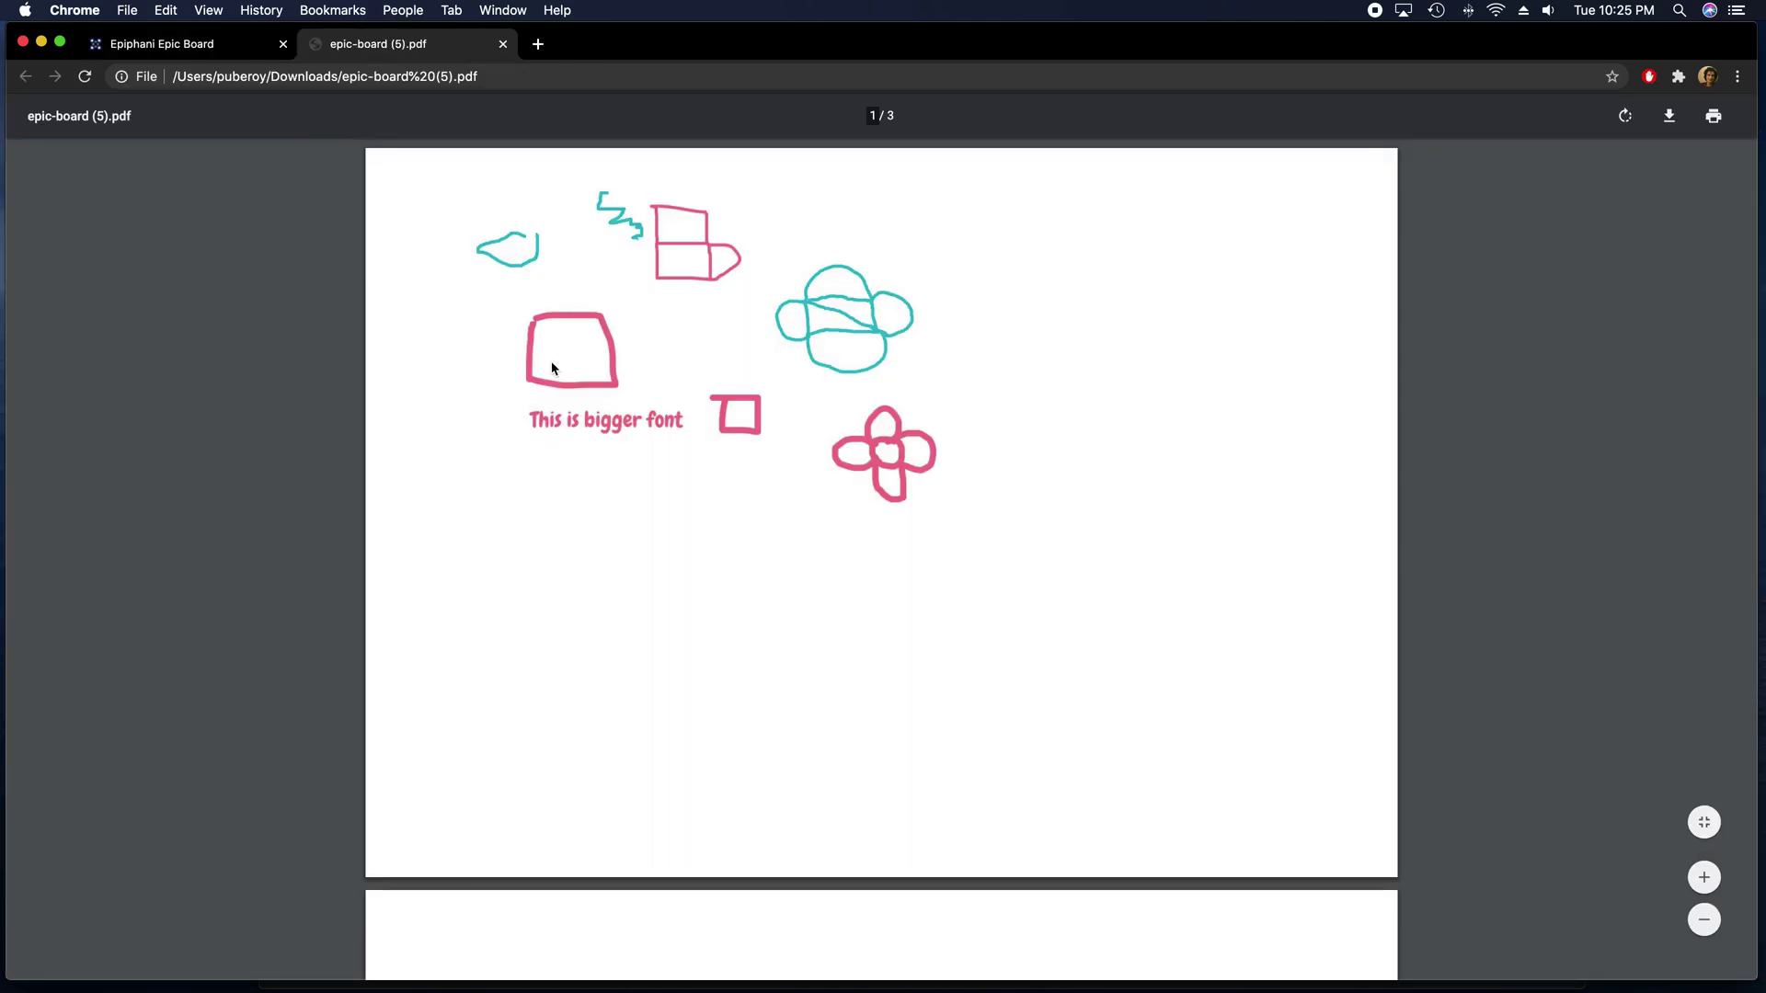
scroll(762, 438, "down", 10)
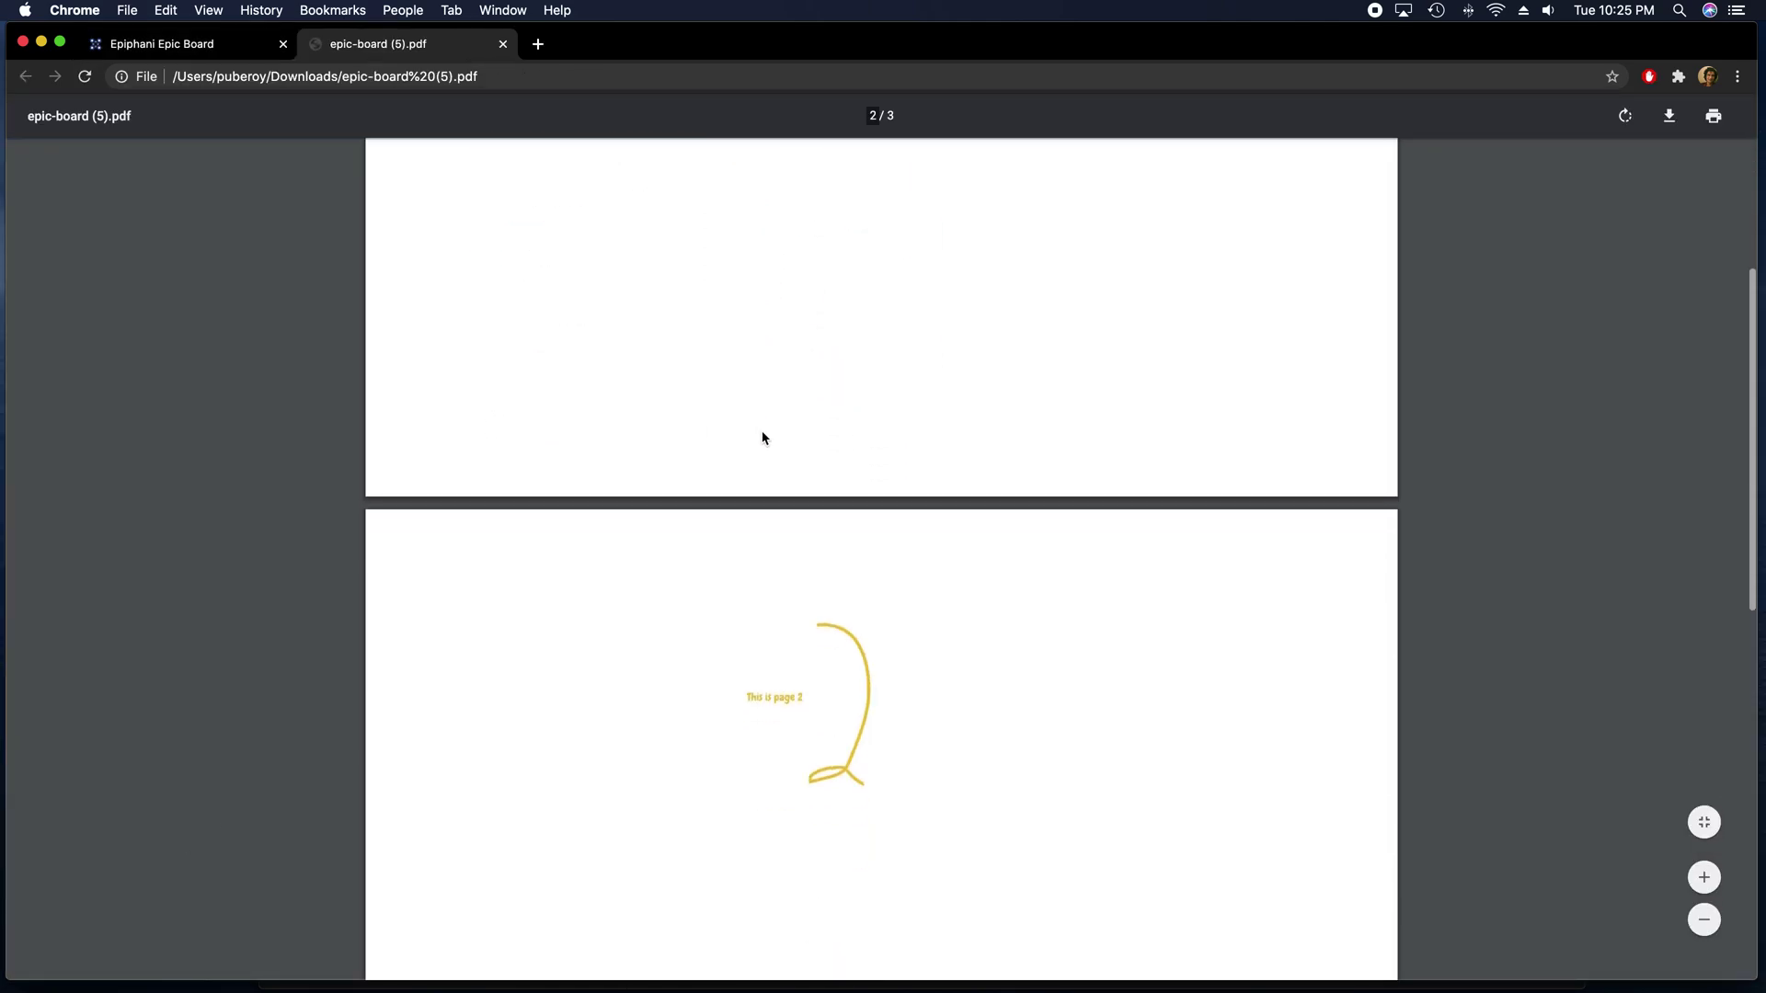
scroll(843, 517, "down", 8)
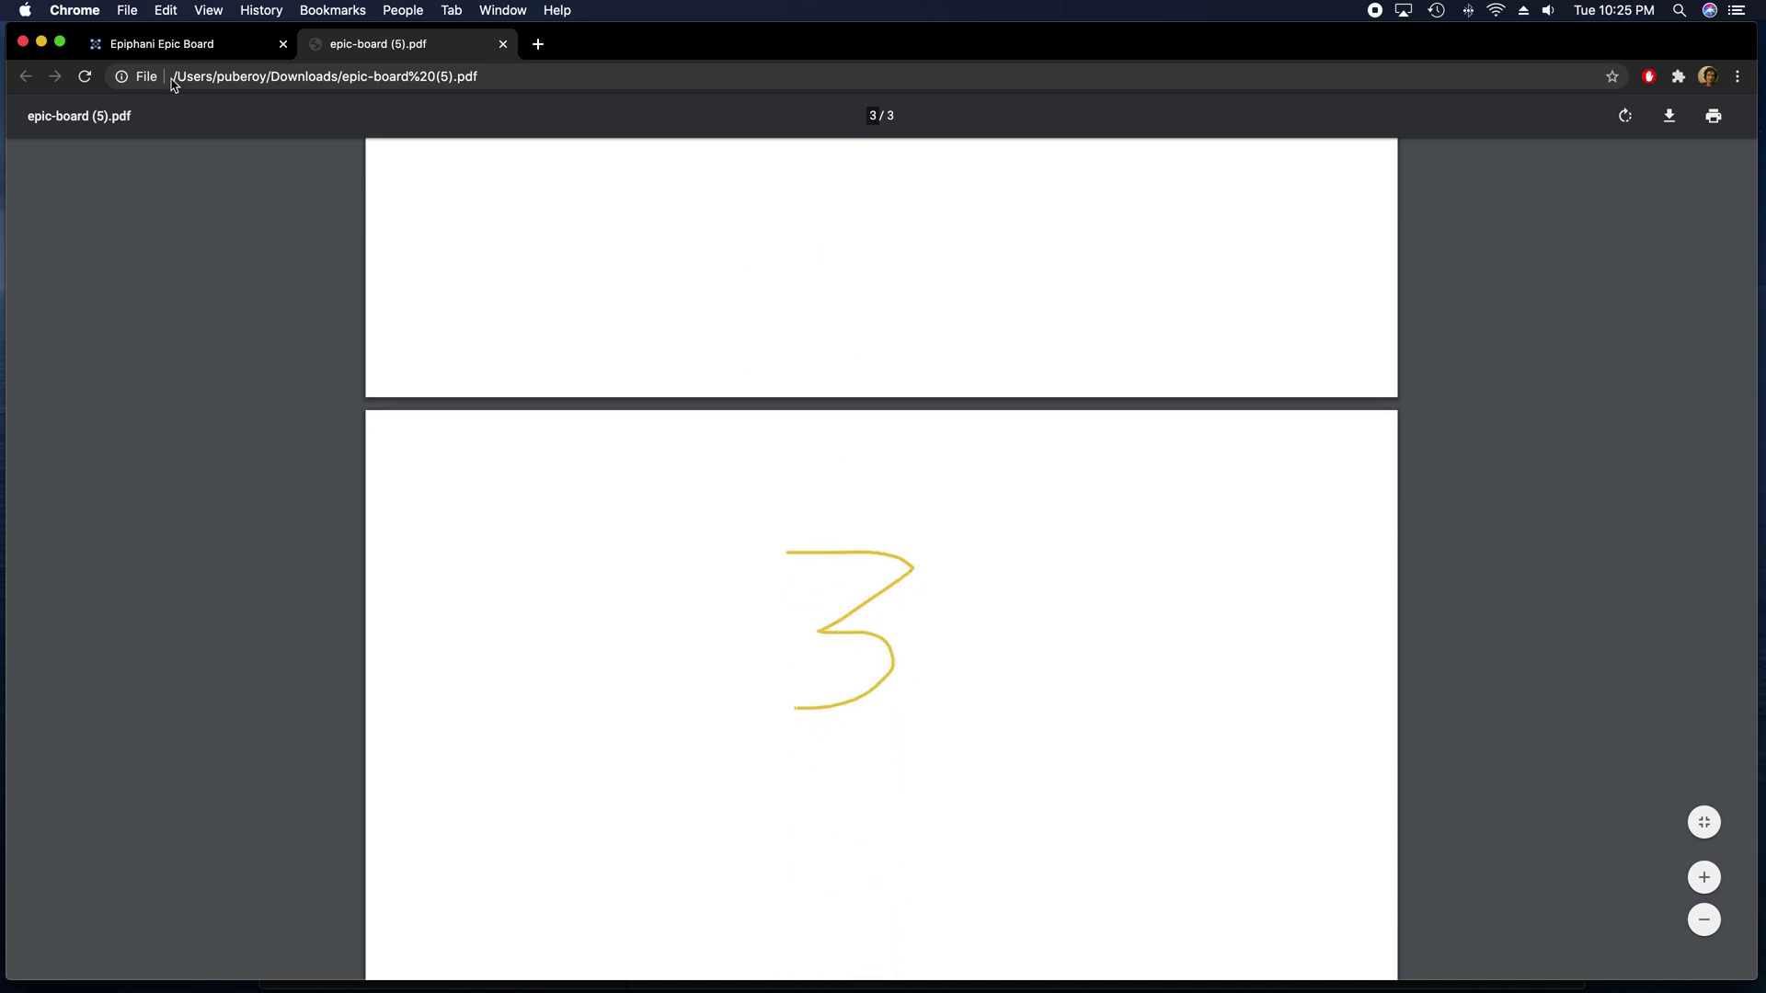
left_click(174, 38)
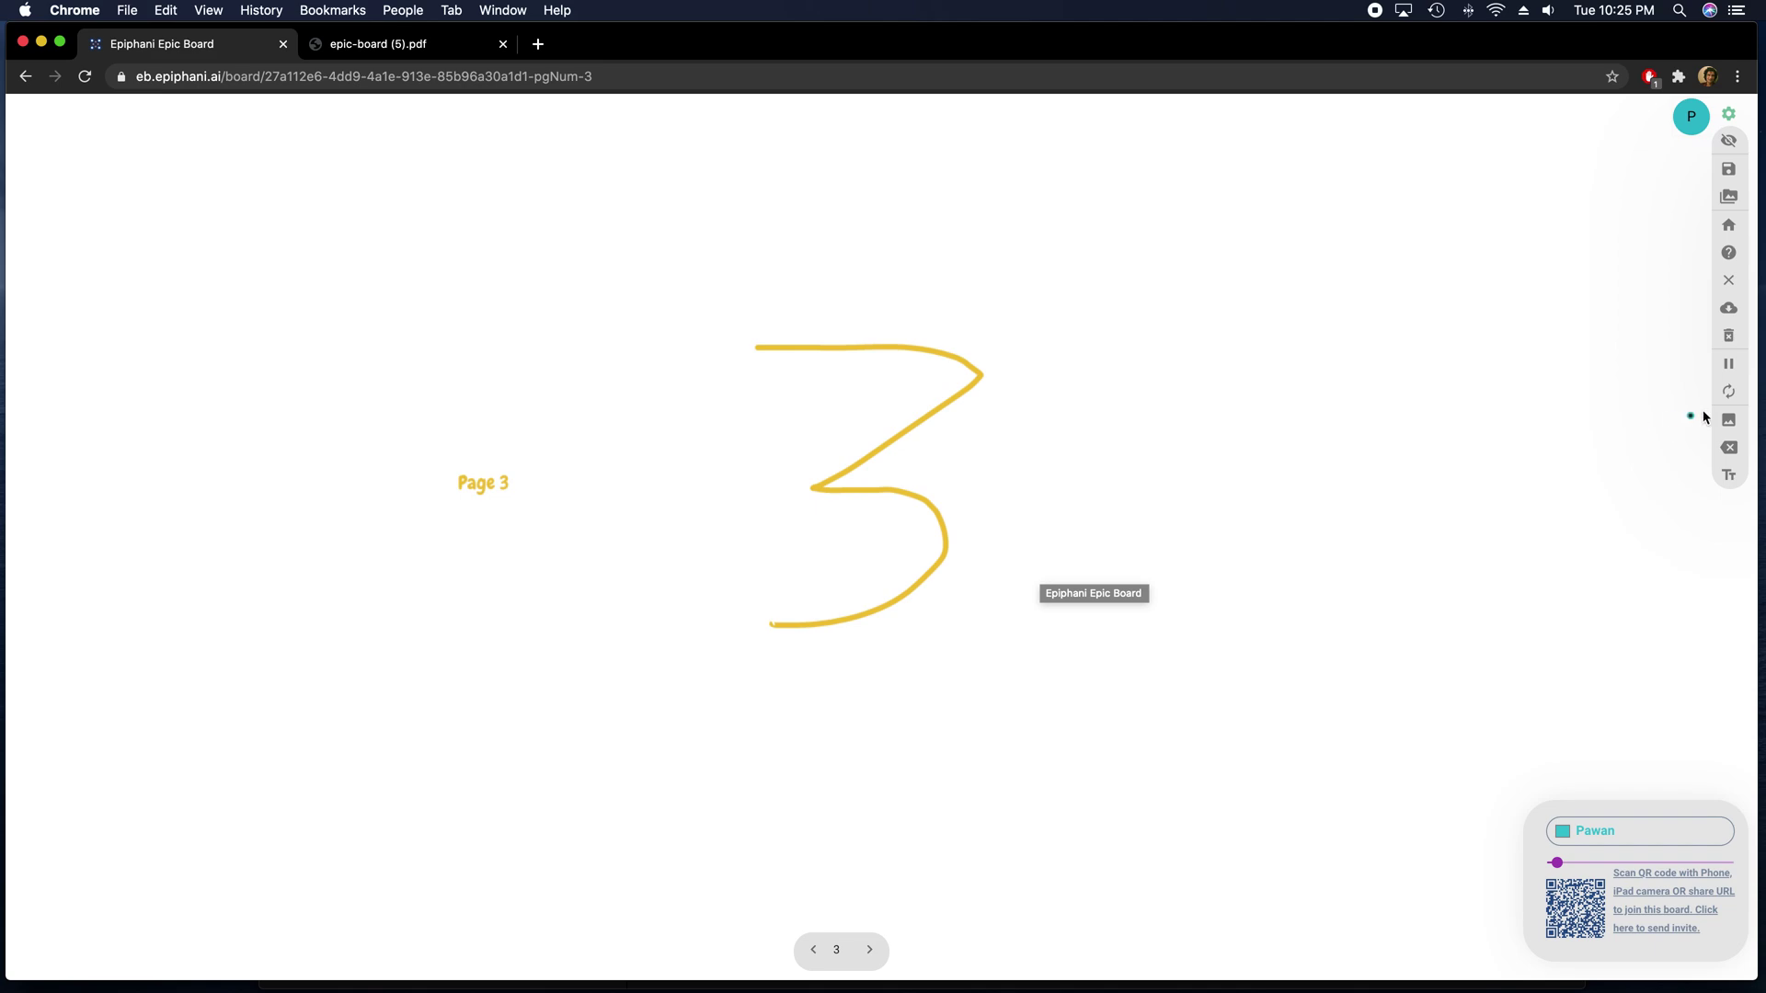
Give the yellow 3 on page 3 a Rotate animation, then start clearing the board
left_click(1730, 396)
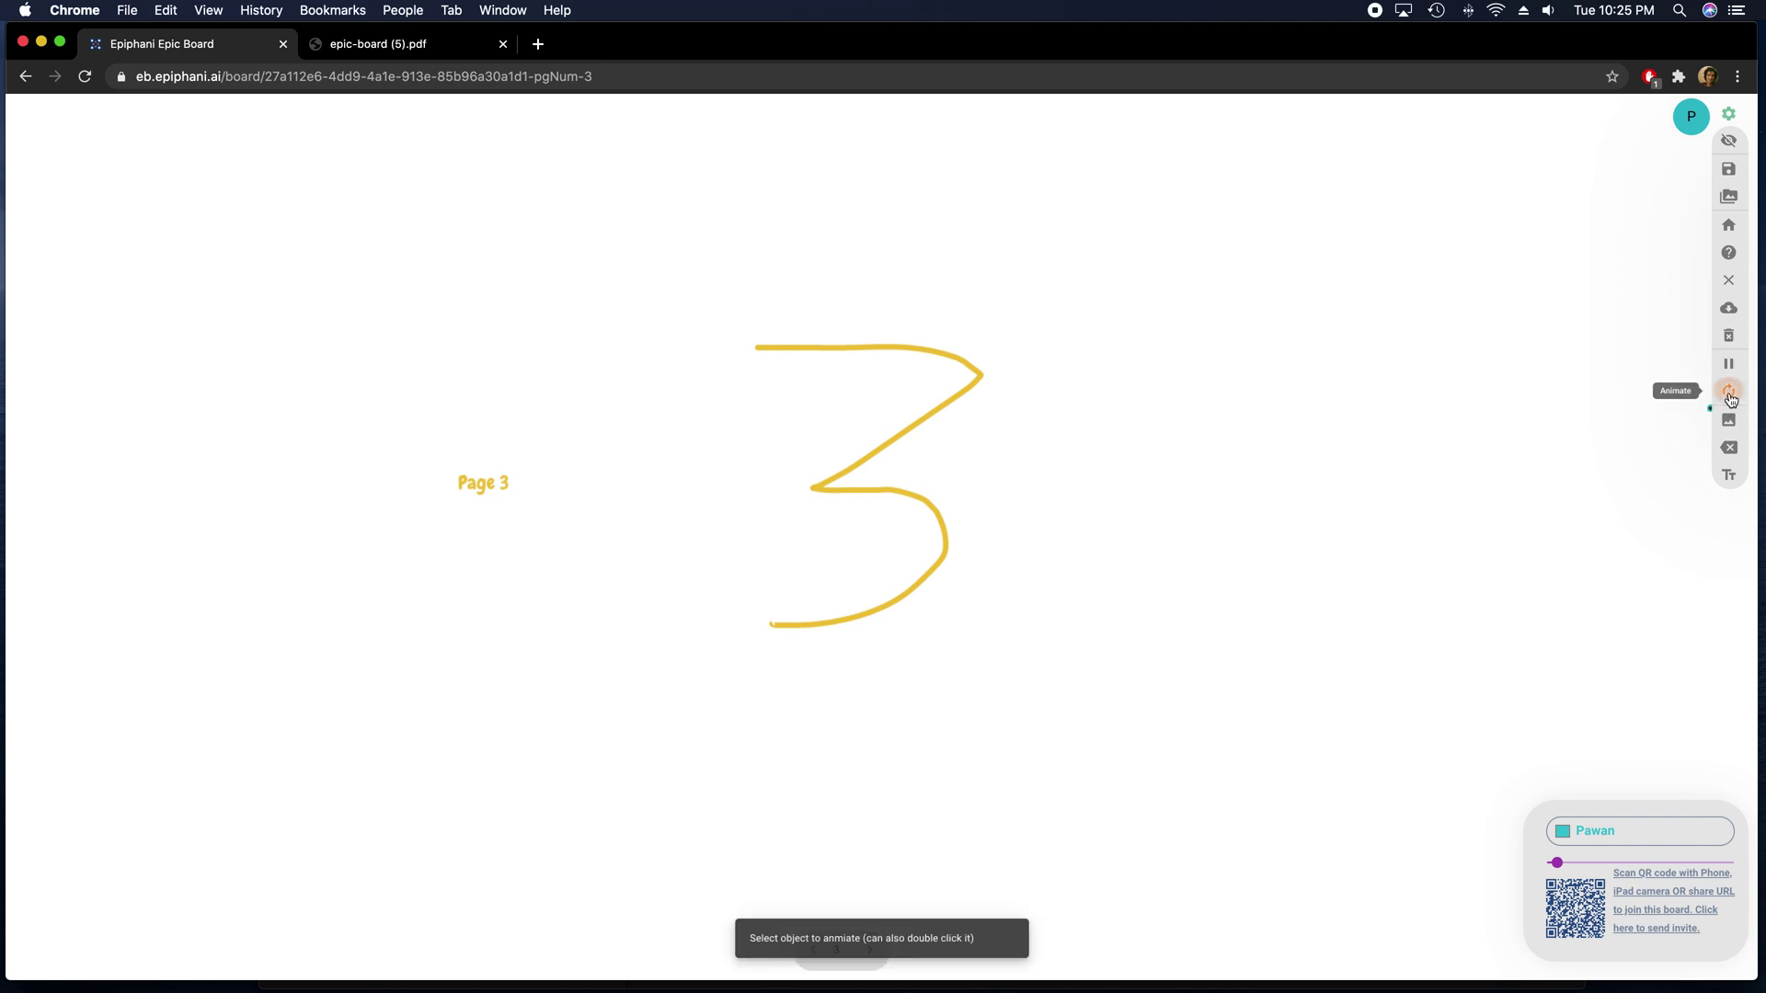
left_click(954, 364)
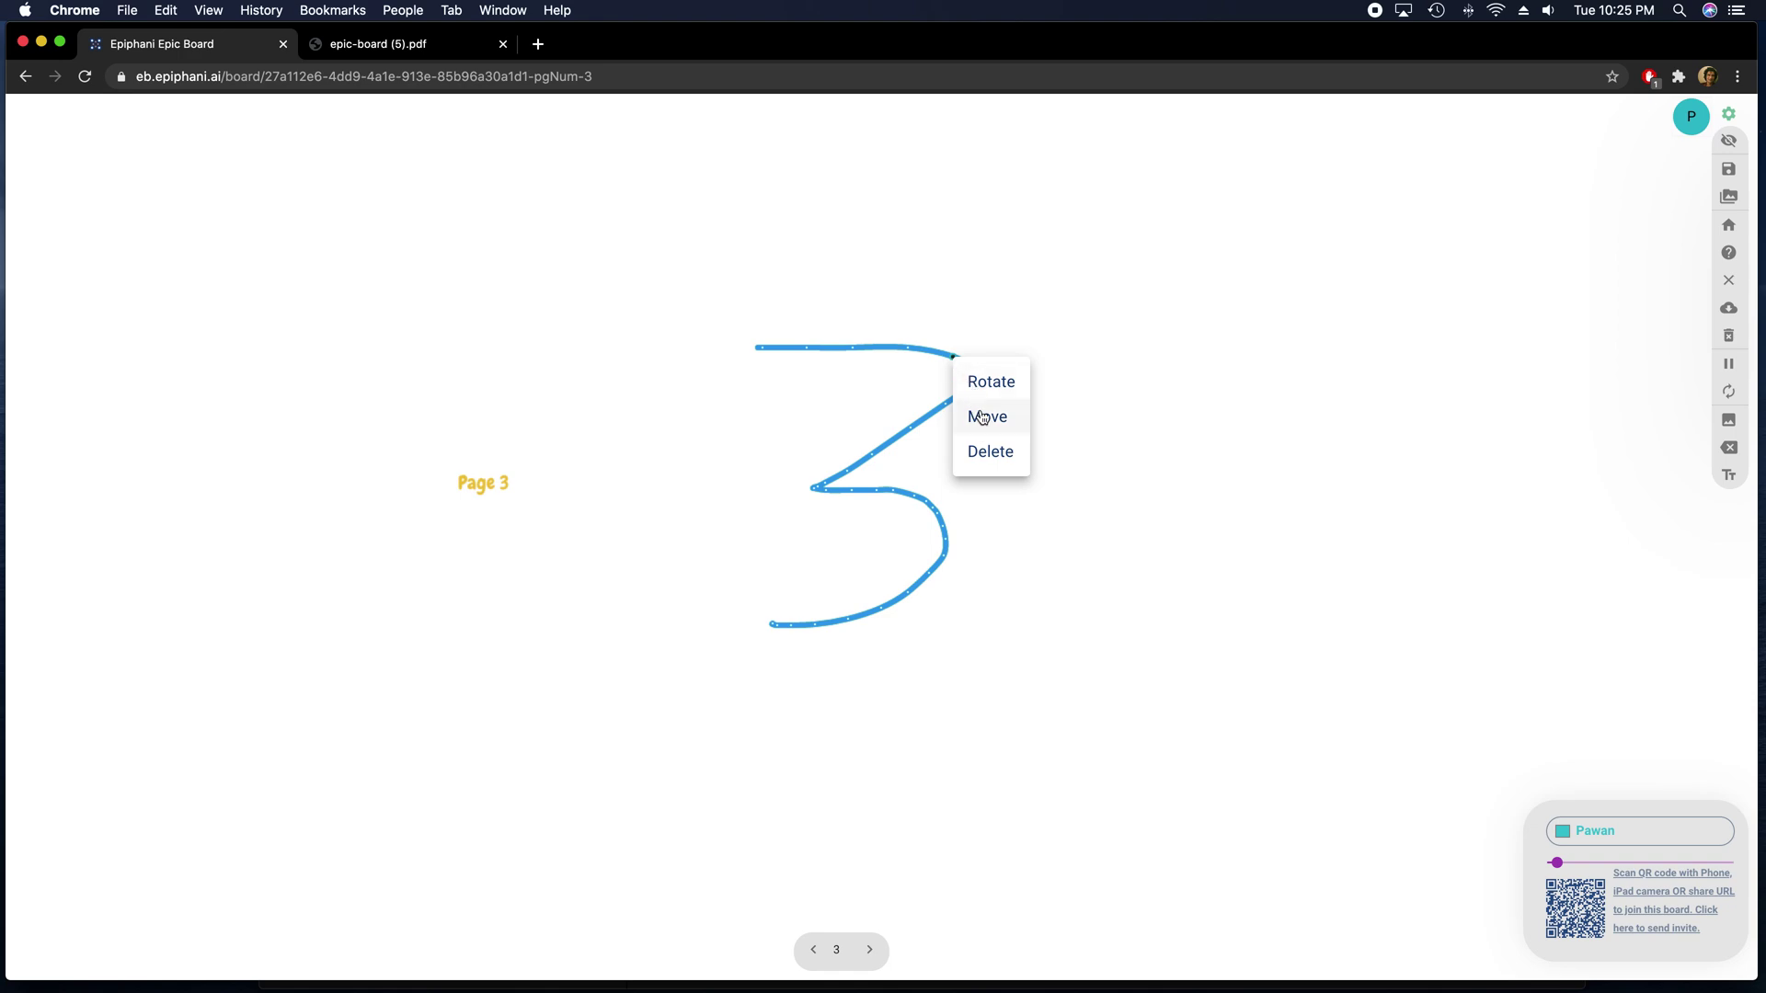
left_click(987, 384)
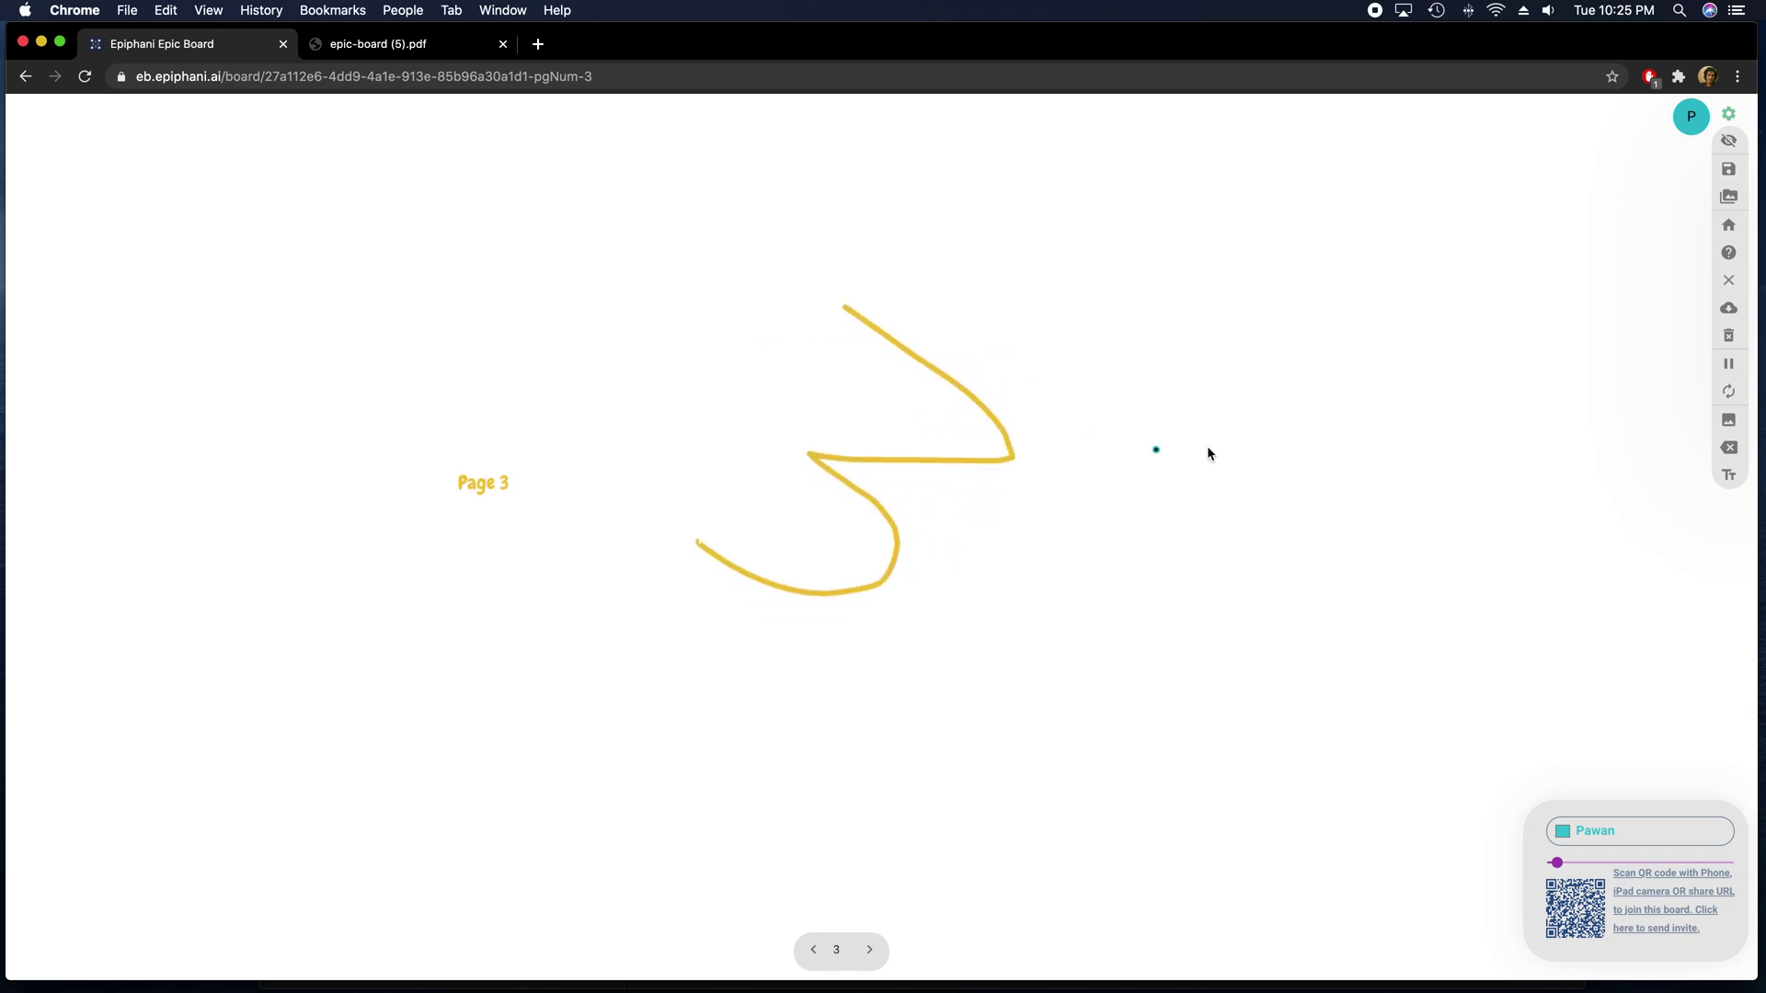
left_click(1727, 283)
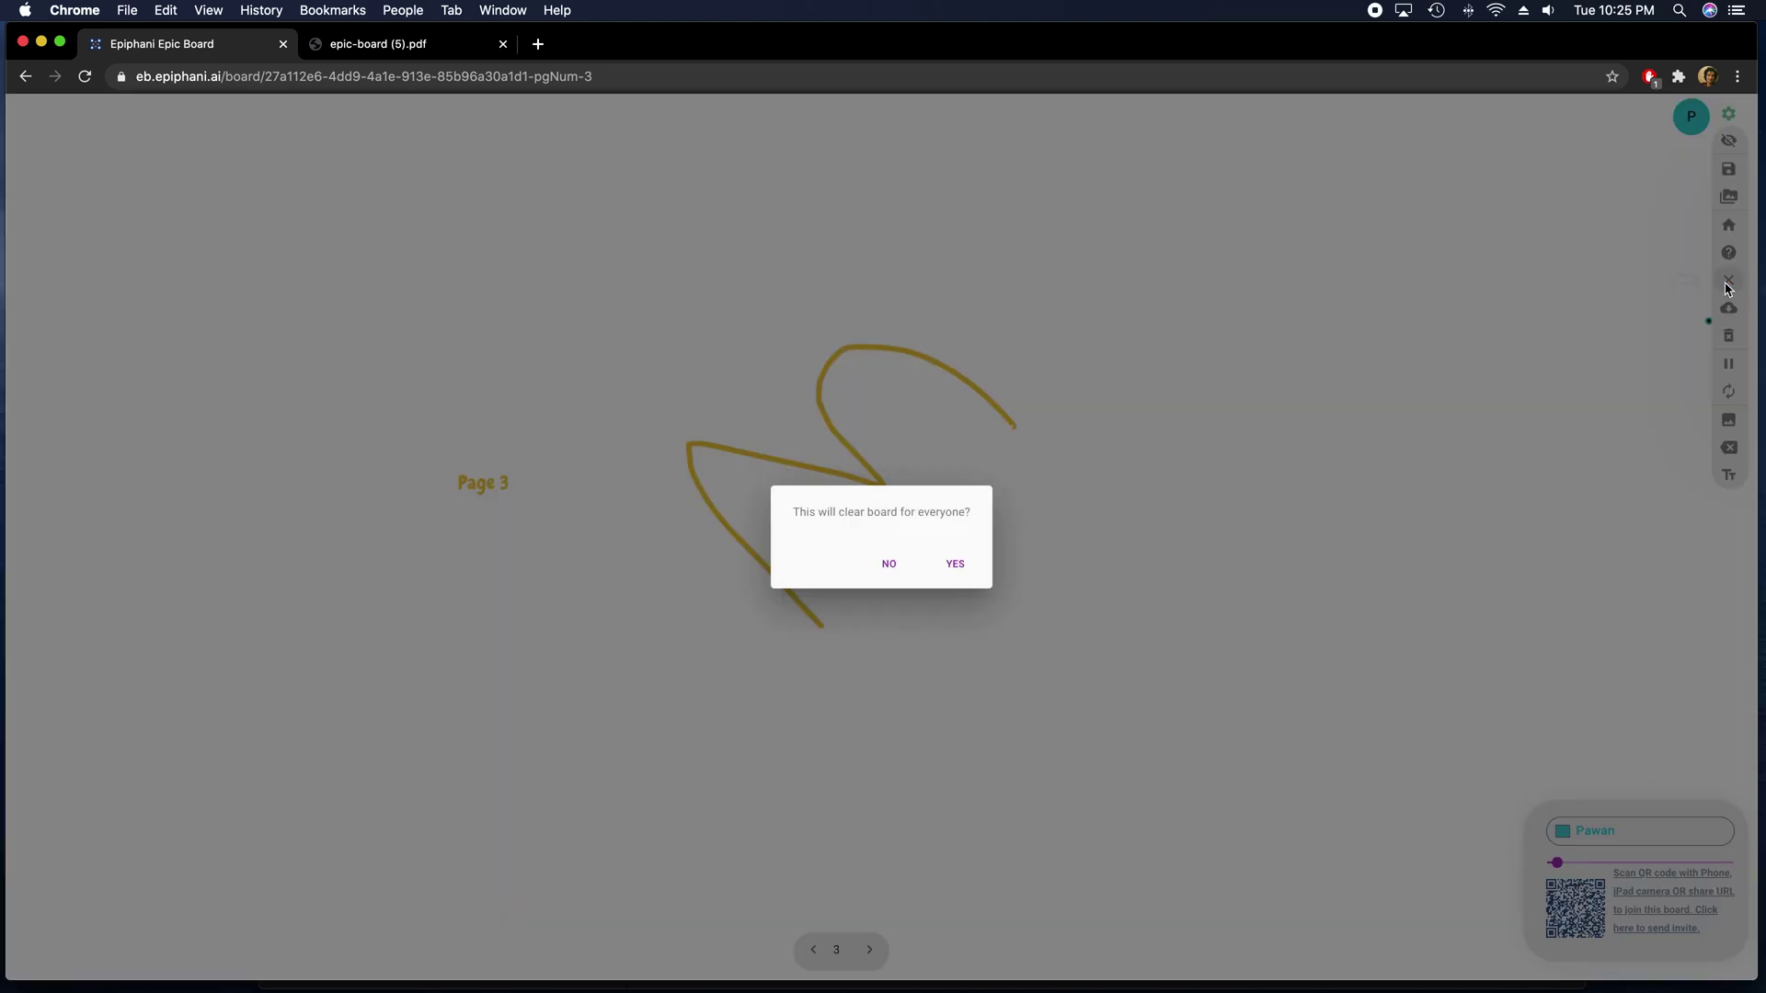
Confirm with YES to clear page 3 for everyone
left_click(956, 563)
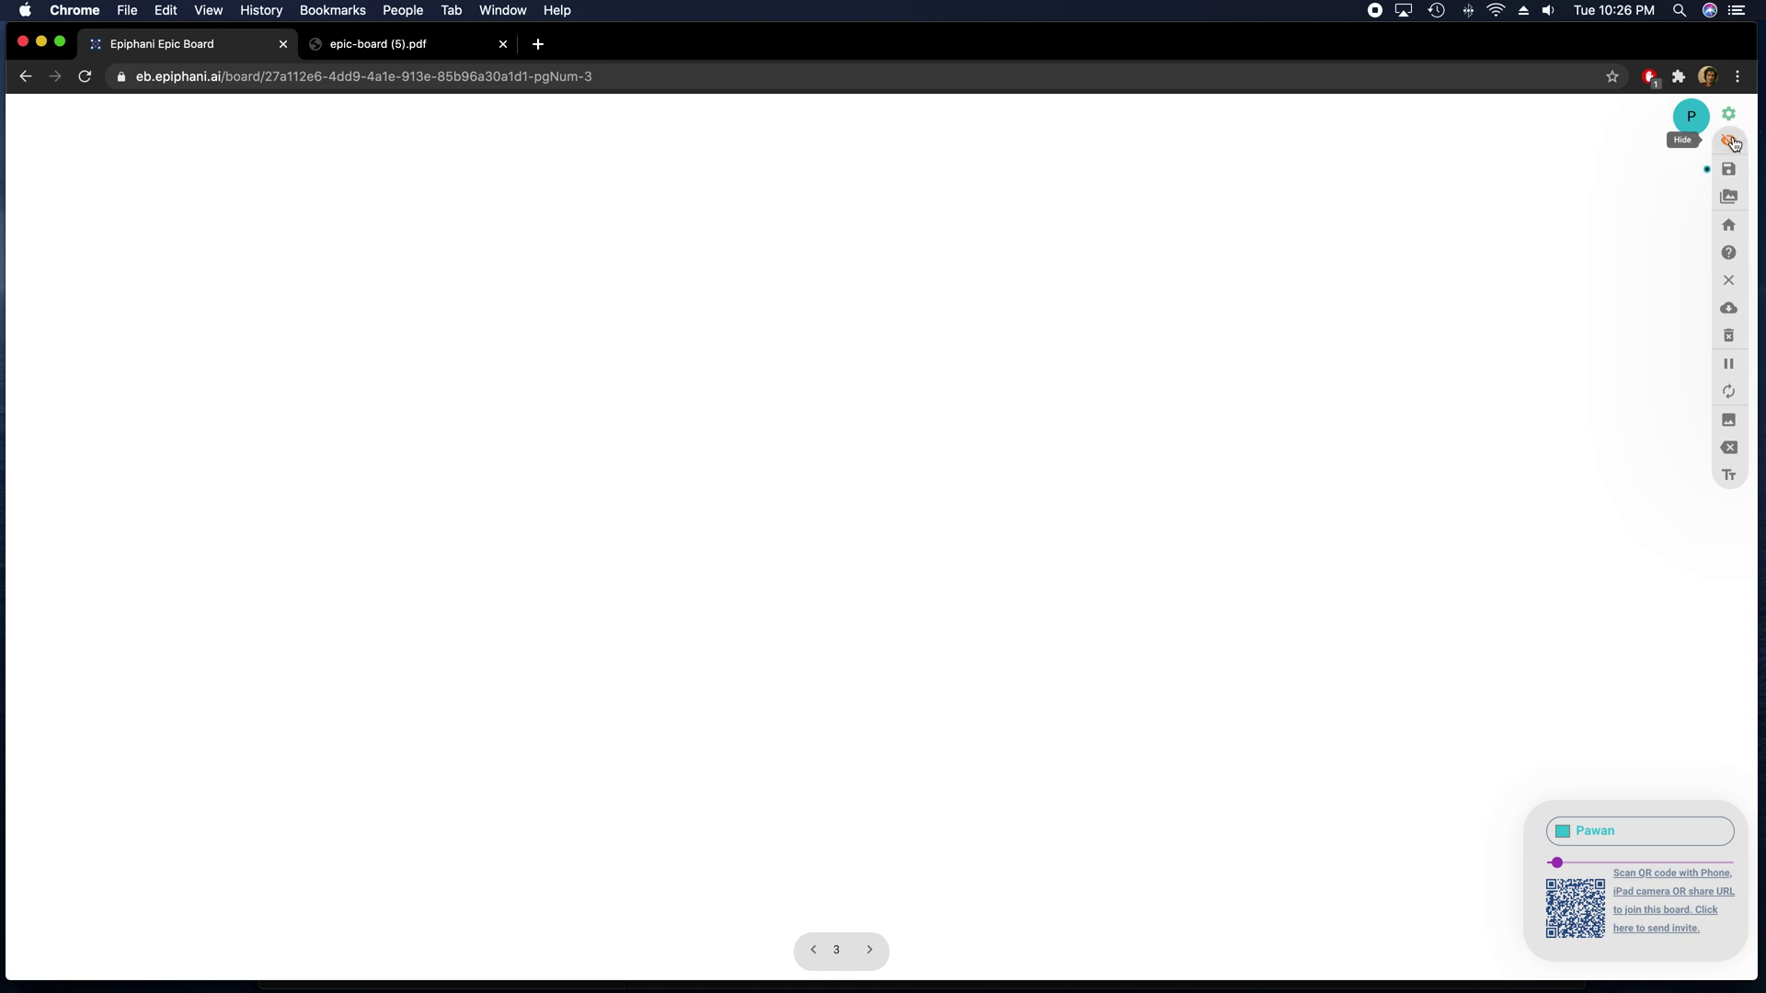
Collapse the toolbar and participant panel, then restore them
left_click(1731, 143)
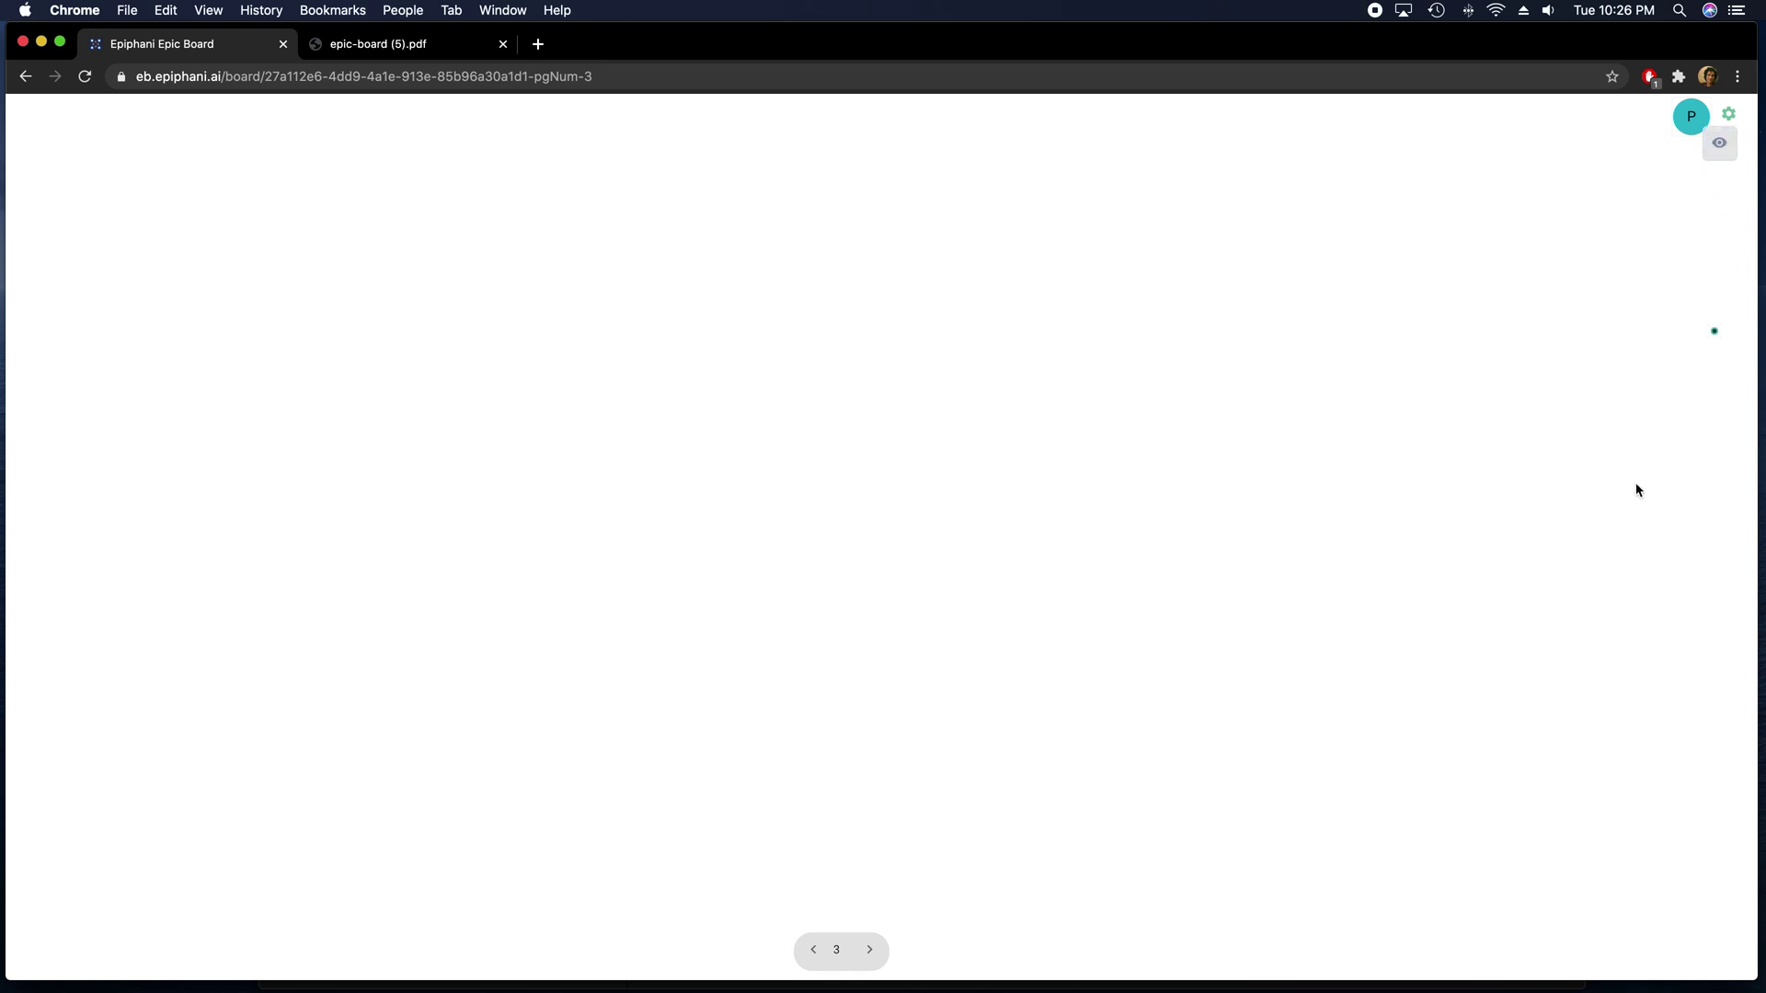
left_click(1721, 152)
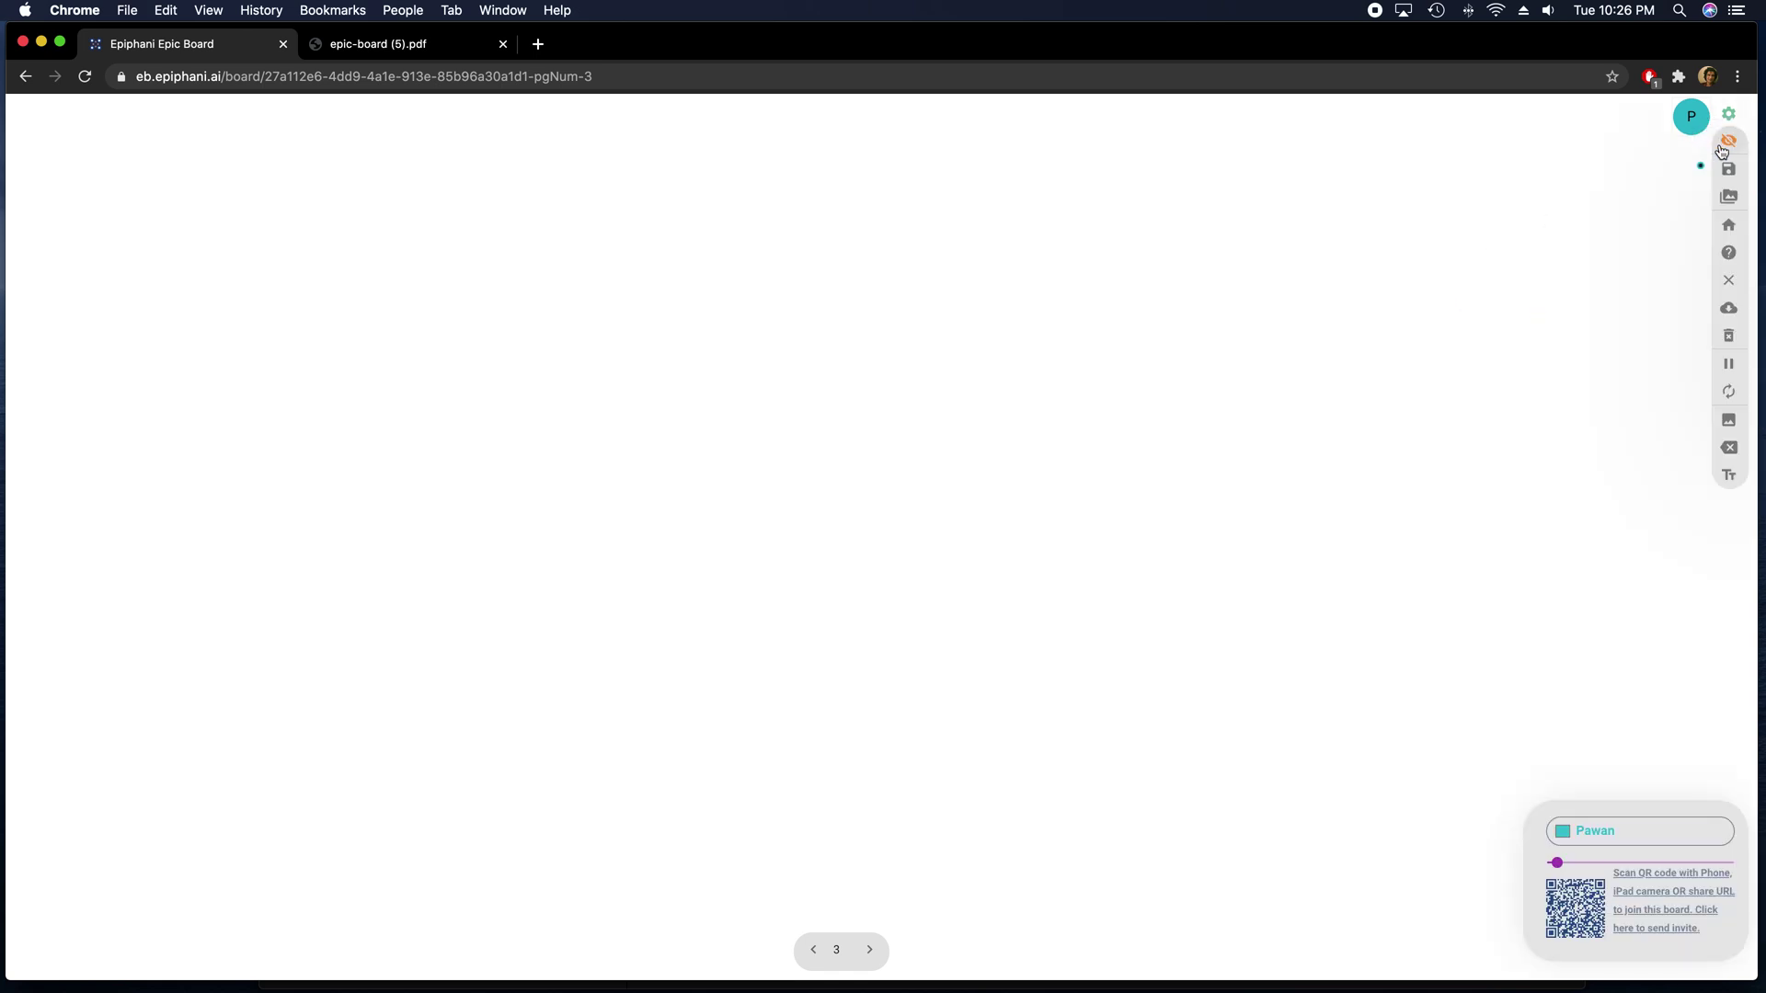